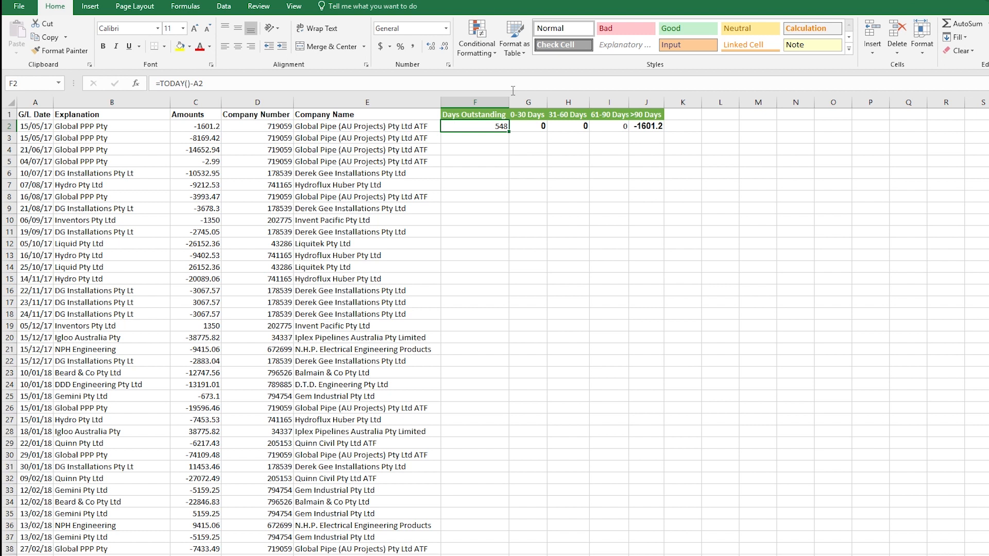
Review the source data headers from G/L Date through Company Name, ending at the Days Outstanding column.
{"action": "left_click", "coordinate": [77, 125]}
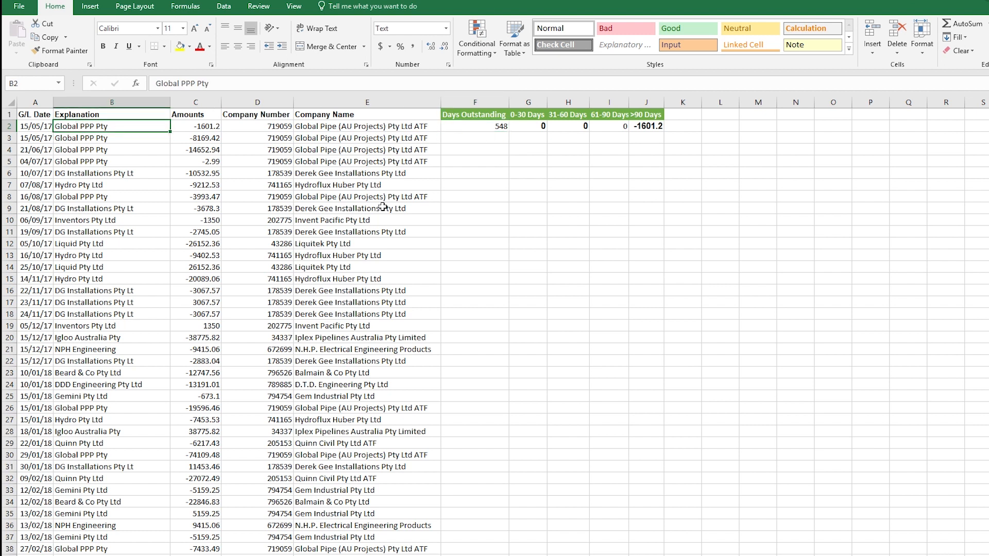
{"action": "key", "text": "ctrl+Home"}
{"action": "key", "text": "Right"}
{"action": "key", "text": "Right"}
{"action": "key", "text": "Right"}
{"action": "key", "text": "Right"}
{"action": "key", "text": "Left"}
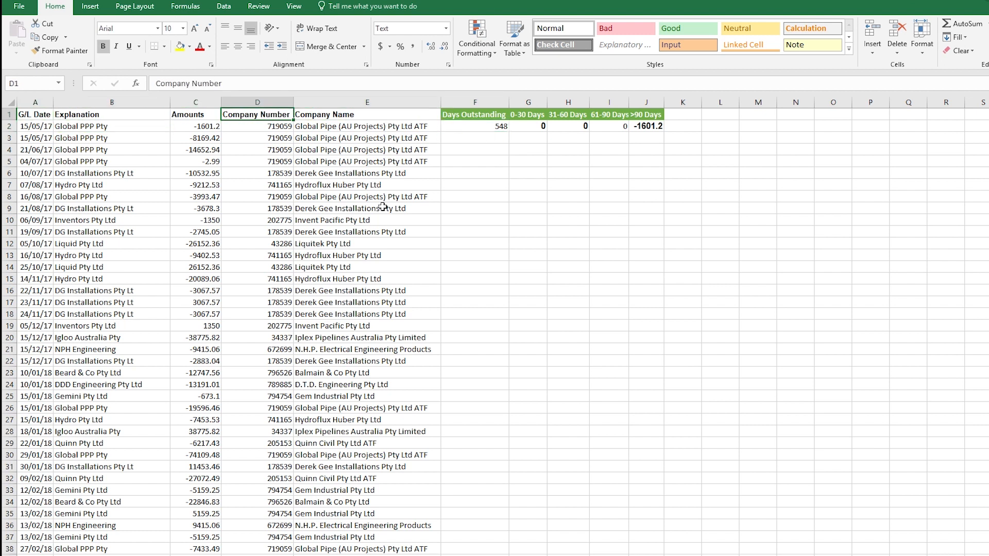
{"action": "key", "text": "Left"}
{"action": "key", "text": "Left"}
{"action": "key", "text": "Left"}
{"action": "key", "text": "Down"}
{"action": "key", "text": "Right"}
{"action": "key", "text": "Up"}
{"action": "key", "text": "Right"}
{"action": "key", "text": "Right"}
{"action": "key", "text": "Right"}
{"action": "key", "text": "Left"}
{"action": "key", "text": "Left"}
{"action": "key", "text": "Left"}
{"action": "key", "text": "Left"}
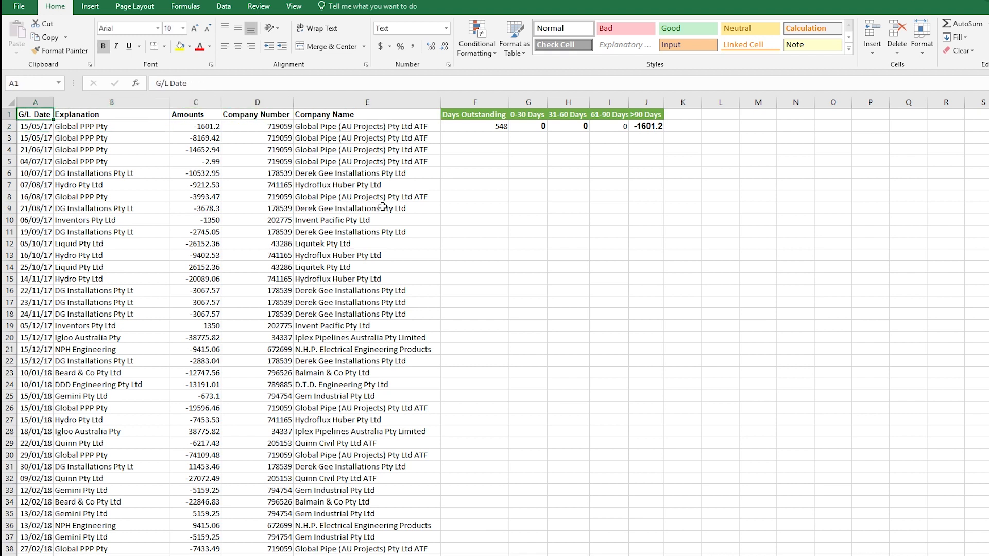
{"action": "key", "text": "Right"}
{"action": "key", "text": "Right"}
{"action": "key", "text": "Right"}
{"action": "key", "text": "Right"}
{"action": "key", "text": "Right"}
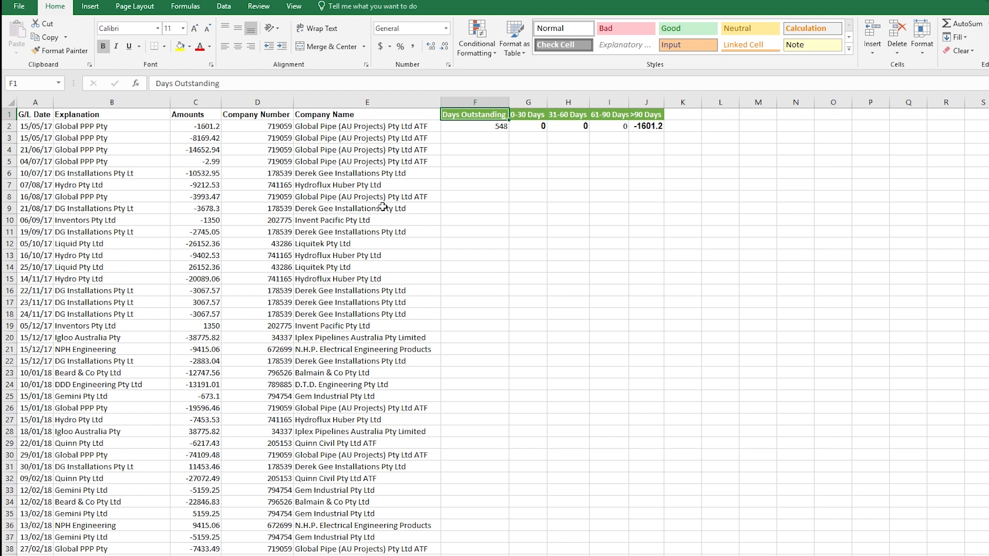
Enter the sample headers Description, Debits and Credits in cells L1 to N1.
{"action": "key", "text": "Right"}
{"action": "key", "text": "Right"}
{"action": "key", "text": "Right"}
{"action": "key", "text": "Right"}
{"action": "key", "text": "Right"}
{"action": "key", "text": "Right"}
{"action": "key", "text": "Right"}
{"action": "key", "text": "Right"}
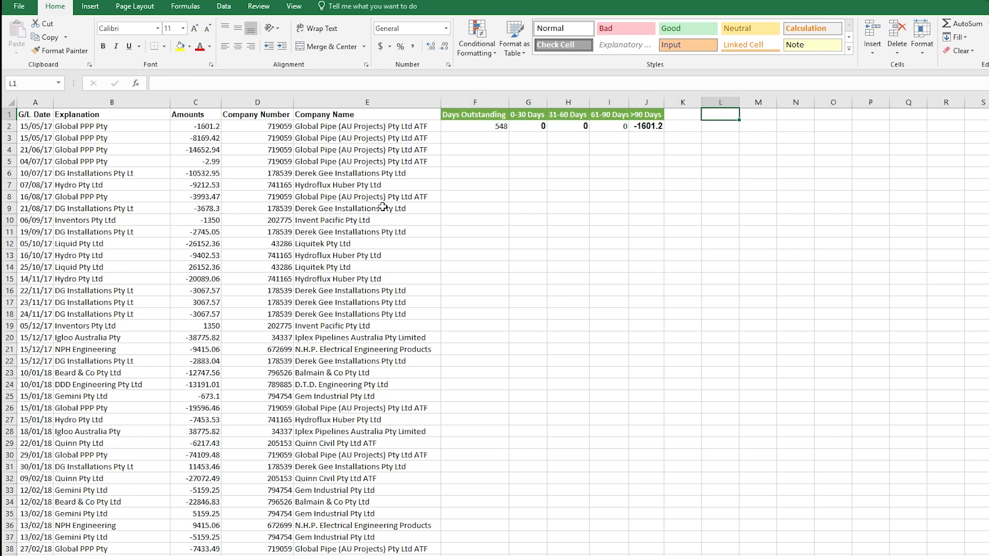
{"action": "key", "text": "Left"}
{"action": "key", "text": "Left"}
{"action": "key", "text": "Left"}
{"action": "key", "text": "Right"}
{"action": "type", "text": "Description"}
{"action": "key", "text": "Return"}
{"action": "key", "text": "Up"}
{"action": "key", "text": "Right"}
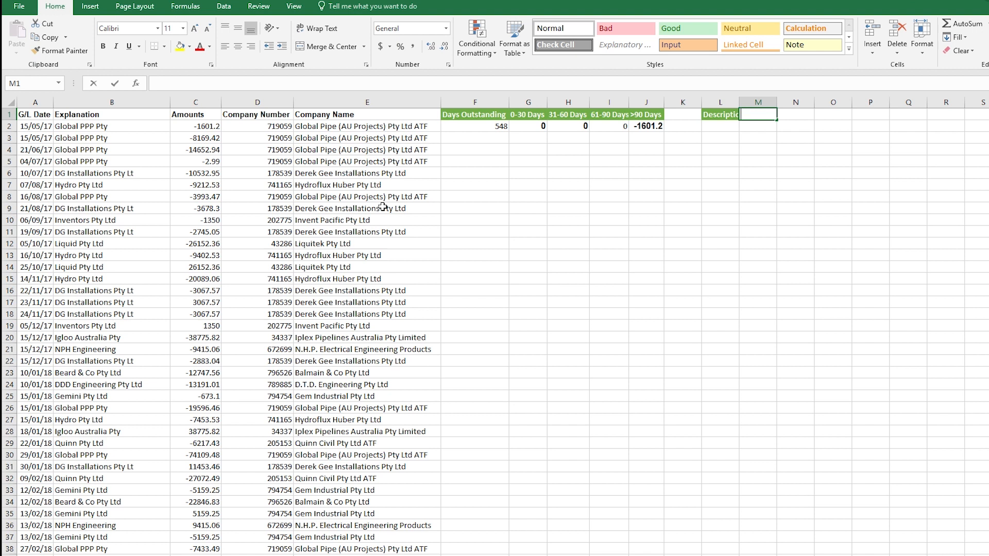
{"action": "type", "text": "Debi"}
{"action": "key", "text": "Tab"}
{"action": "type", "text": "Credits"}
{"action": "key", "text": "ctrl+Return"}
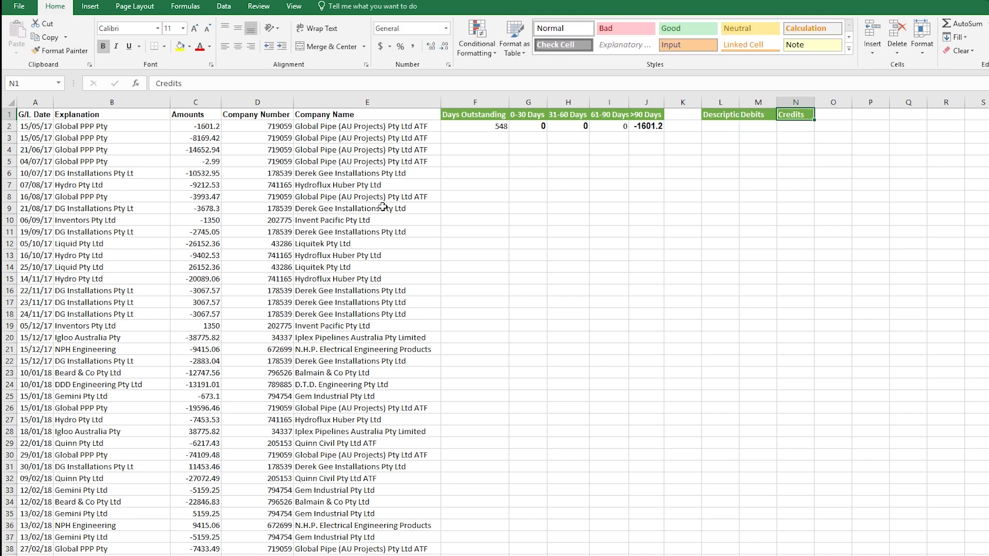
Clear the Description, Debits and Credits headers from cells L1 to N1.
{"action": "key", "text": "Left"}
{"action": "key", "text": "Left"}
{"action": "key", "text": "Left"}
{"action": "key", "text": "ctrl+c"}
{"action": "key", "text": "Right"}
{"action": "key", "text": "shift+Right"}
{"action": "key", "text": "shift+Right"}
{"action": "key", "text": "Delete"}
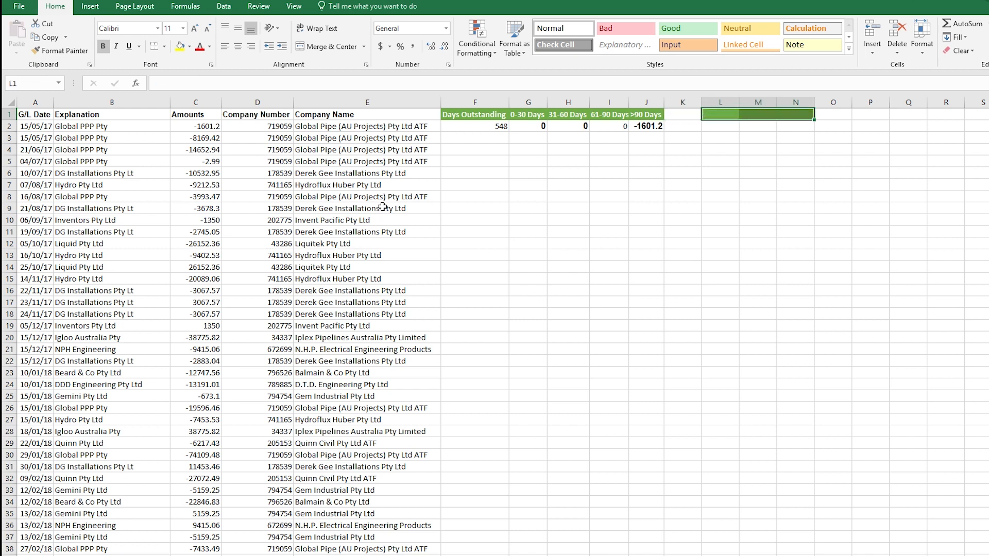
Examine the header row of the source data from G/L Date to Company Number and Company Name.
{"action": "key", "text": "Left"}
{"action": "key", "text": "Left"}
{"action": "key", "text": "Left"}
{"action": "key", "text": "Left"}
{"action": "key", "text": "Left"}
{"action": "key", "text": "Left"}
{"action": "key", "text": "Left"}
{"action": "key", "text": "Left"}
{"action": "key", "text": "Left"}
{"action": "key", "text": "Left"}
{"action": "key", "text": "Left"}
{"action": "key", "text": "Right"}
{"action": "key", "text": "Right"}
{"action": "key", "text": "Right"}
{"action": "key", "text": "Left"}
{"action": "key", "text": "Left"}
{"action": "key", "text": "Left"}
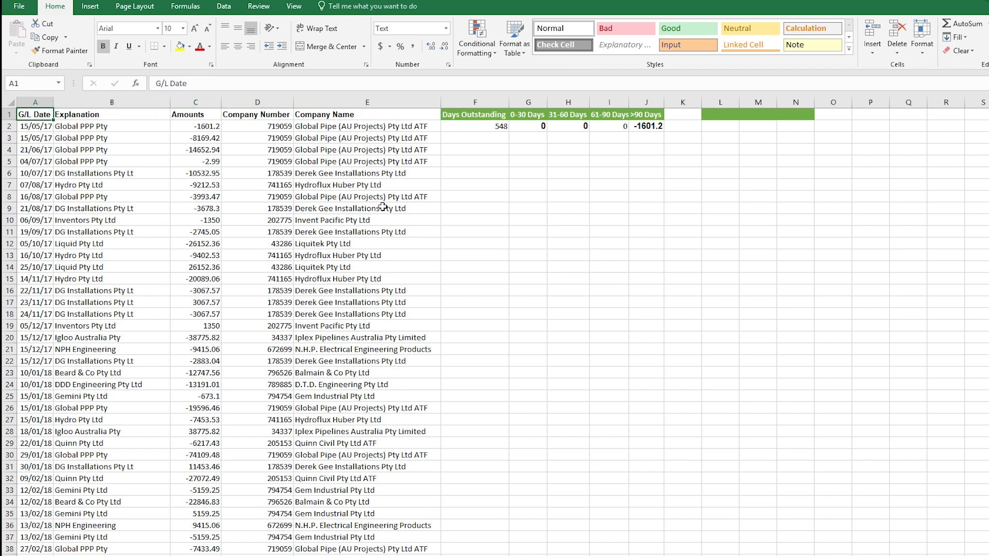
{"action": "key", "text": "Right"}
{"action": "key", "text": "Right"}
{"action": "key", "text": "Right"}
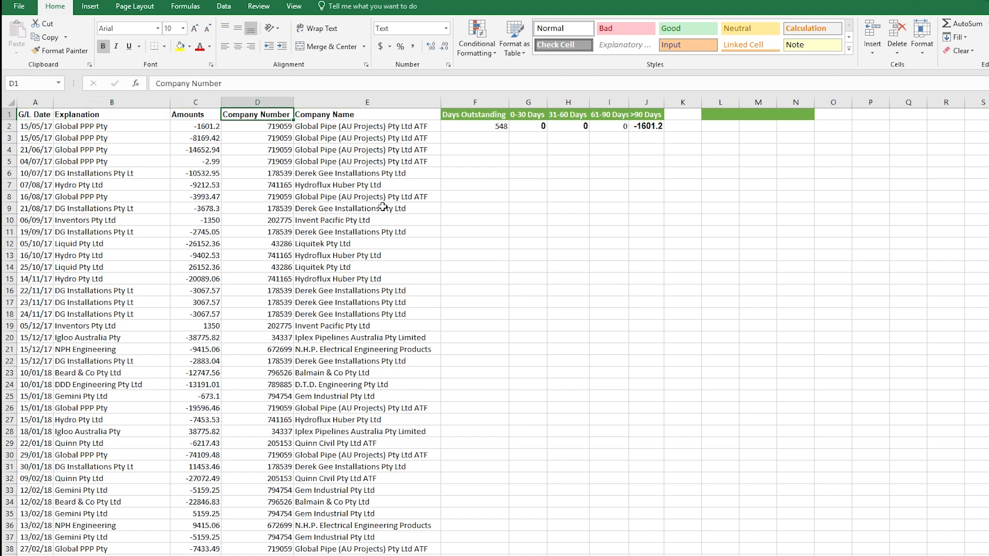
{"action": "key", "text": "Right"}
{"action": "key", "text": "Left"}
Examine the Days Outstanding formula in cell F2 and the G/L date cell it refers to.
{"action": "key", "text": "Down"}
{"action": "key", "text": "Right"}
{"action": "key", "text": "Right"}
{"action": "key", "text": "Right"}
{"action": "key", "text": "Right"}
{"action": "key", "text": "Right"}
{"action": "key", "text": "Right"}
{"action": "key", "text": "Left"}
{"action": "key", "text": "Left"}
{"action": "key", "text": "Left"}
{"action": "key", "text": "Left"}
{"action": "key", "text": "Left"}
{"action": "key", "text": "Right"}
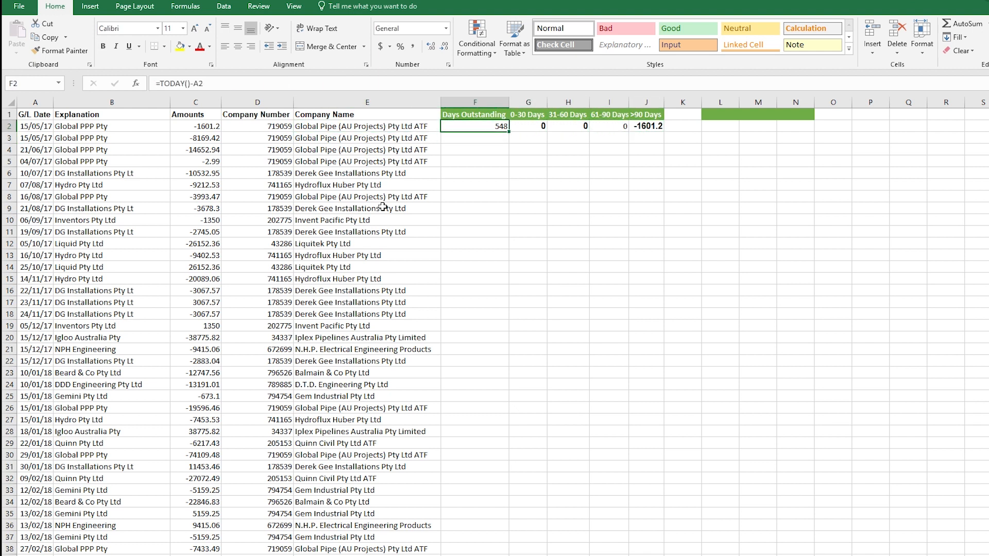
{"action": "key", "text": "F2"}
{"action": "key", "text": "Escape"}
{"action": "key", "text": "F2"}
{"action": "key", "text": "Escape"}
{"action": "key", "text": "F2"}
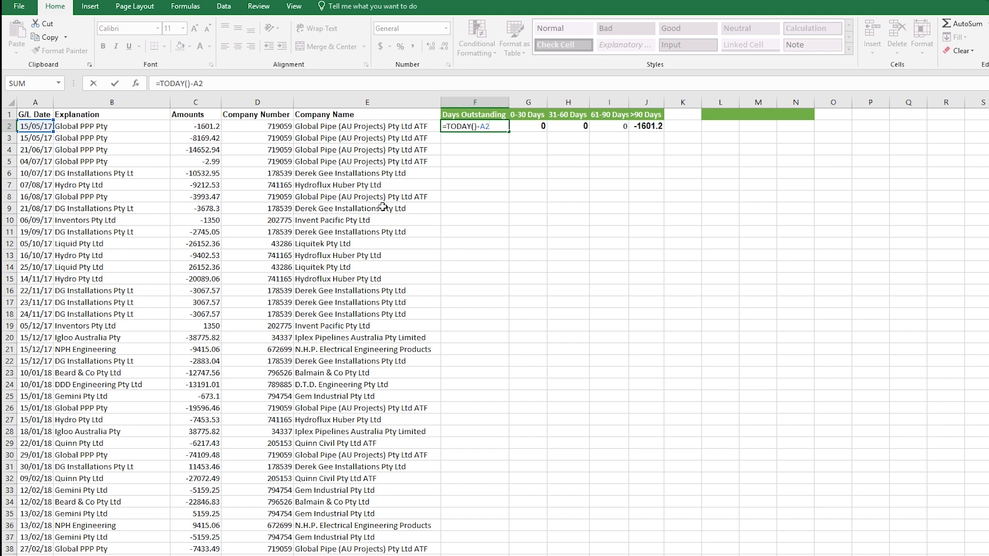
{"action": "key", "text": "Escape"}
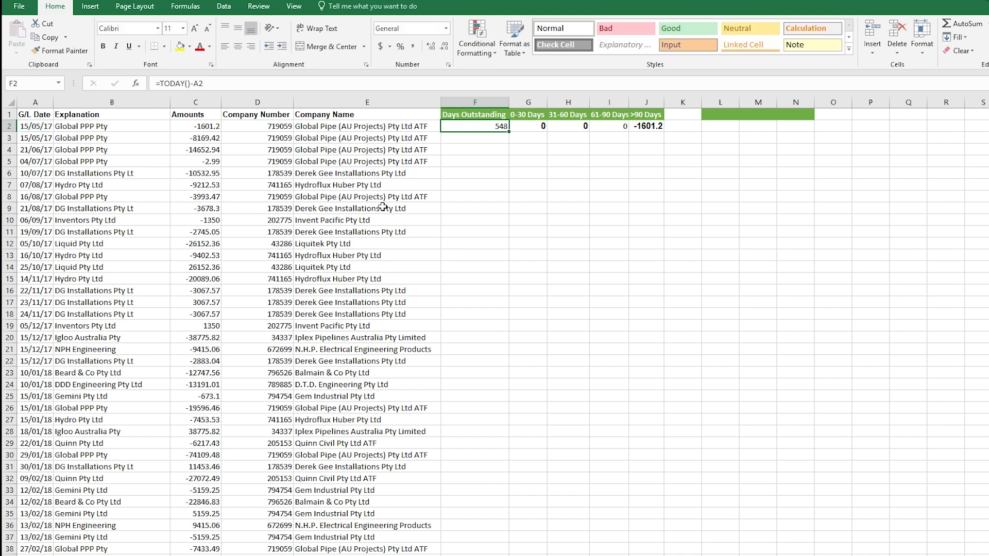
Review the four ageing bucket columns, from 0-30 Days to >90 Days, in rows 1 and 2.
{"action": "key", "text": "Right"}
{"action": "key", "text": "Right"}
{"action": "key", "text": "Right"}
{"action": "key", "text": "Right"}
{"action": "key", "text": "Left"}
{"action": "key", "text": "Left"}
{"action": "key", "text": "Left"}
{"action": "key", "text": "Right"}
{"action": "key", "text": "Right"}
{"action": "key", "text": "Right"}
{"action": "key", "text": "Left"}
{"action": "key", "text": "Left"}
{"action": "key", "text": "Left"}
{"action": "key", "text": "Up"}
{"action": "key", "text": "Down"}
{"action": "key", "text": "Up"}
{"action": "key", "text": "Right"}
{"action": "key", "text": "Right"}
{"action": "key", "text": "Right"}
{"action": "key", "text": "Down"}
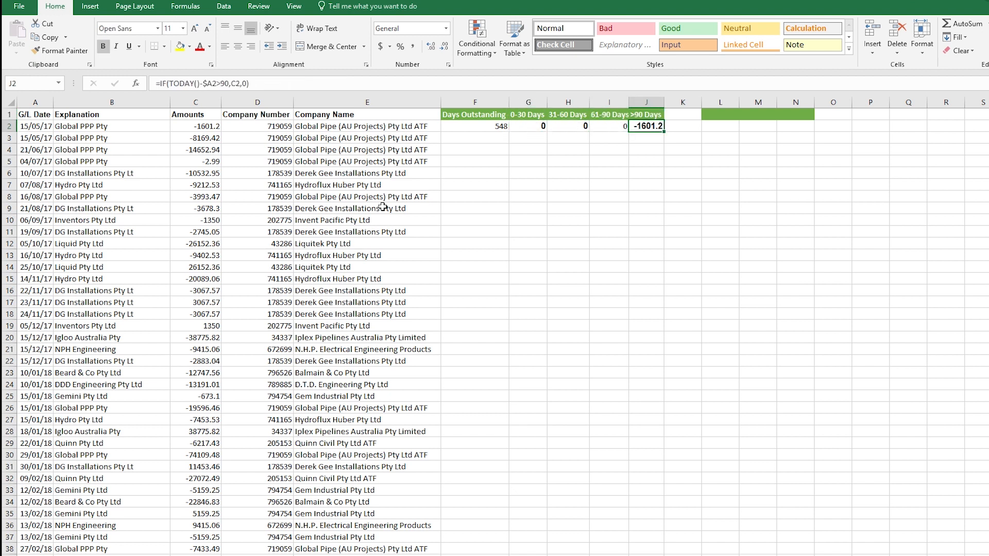
{"action": "key", "text": "Left"}
{"action": "key", "text": "Left"}
{"action": "key", "text": "Left"}
{"action": "key", "text": "Right"}
{"action": "key", "text": "Right"}
{"action": "key", "text": "Right"}
{"action": "key", "text": "Left"}
{"action": "key", "text": "Left"}
{"action": "key", "text": "Left"}
{"action": "key", "text": "Right"}
{"action": "key", "text": "Left"}
{"action": "key", "text": "Up"}
{"action": "key", "text": "Down"}
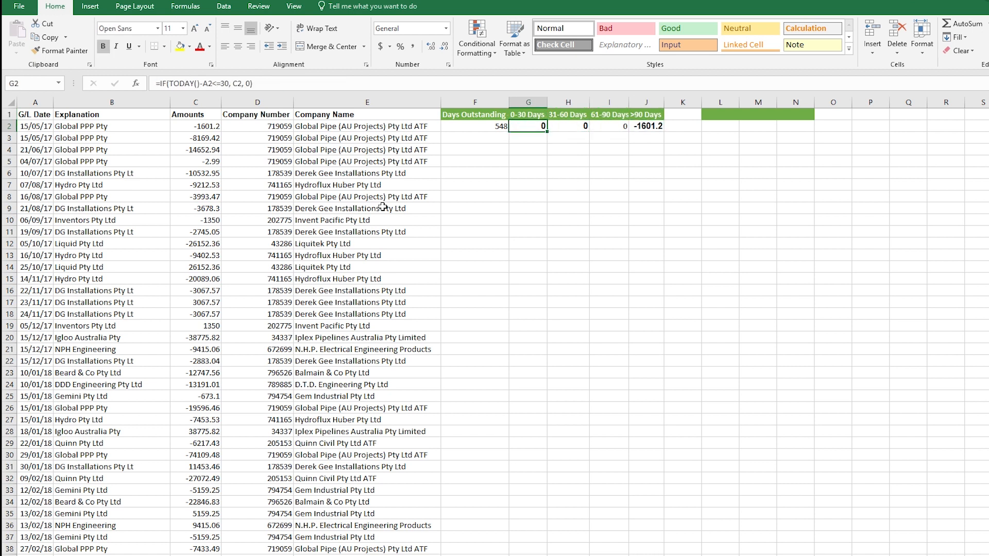
Examine the 0-30 Days formula in cell G2 and the cells it references.
{"action": "key", "text": "F2"}
{"action": "key", "text": "Escape"}
{"action": "key", "text": "F2"}
{"action": "key", "text": "Escape"}
{"action": "key", "text": "F2"}
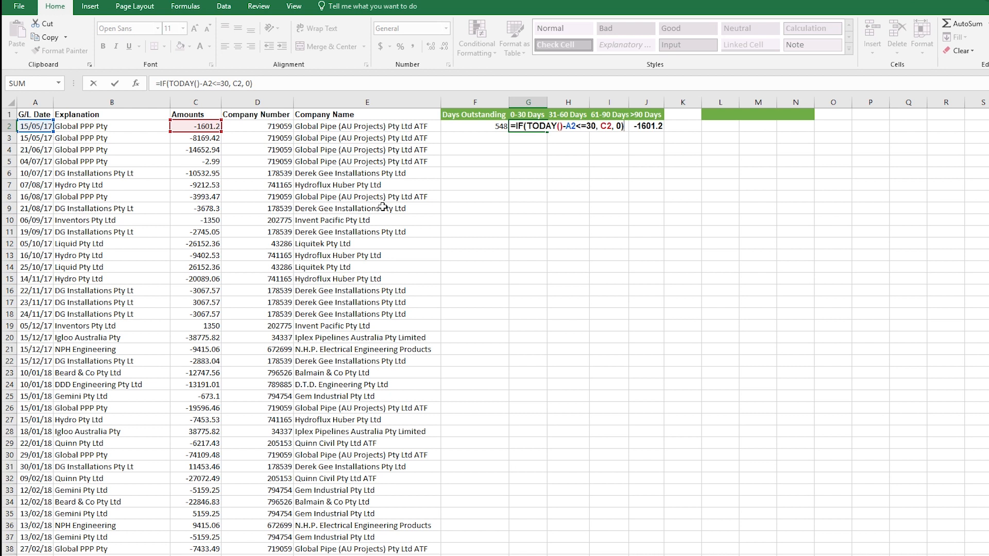
{"action": "key", "text": "Escape"}
Examine the 31-60 Days formula in cell H2, including its two AND conditions.
{"action": "key", "text": "Right"}
{"action": "key", "text": "Right"}
{"action": "key", "text": "Right"}
{"action": "key", "text": "Left"}
{"action": "key", "text": "Left"}
{"action": "key", "text": "Left"}
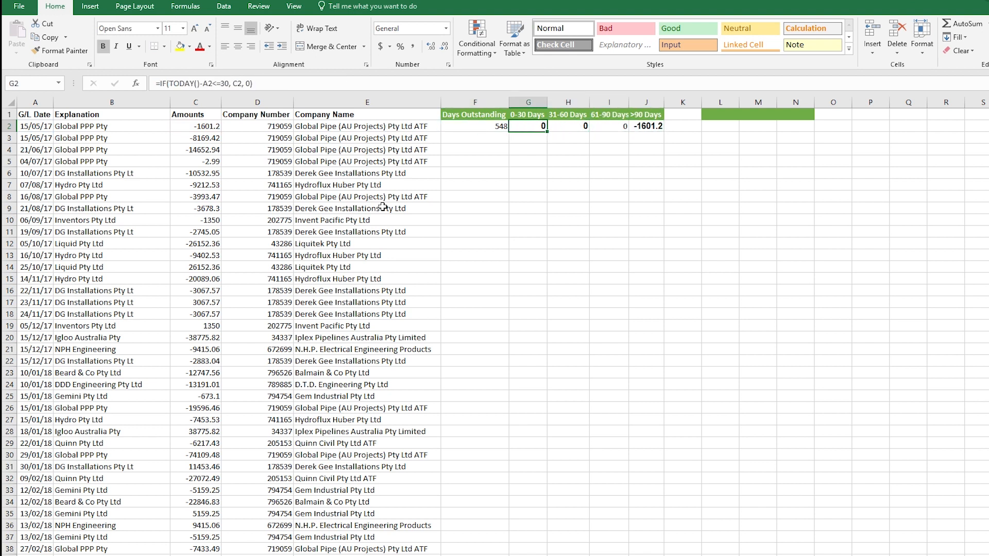
{"action": "key", "text": "Right"}
{"action": "key", "text": "F2"}
{"action": "key", "text": "Escape"}
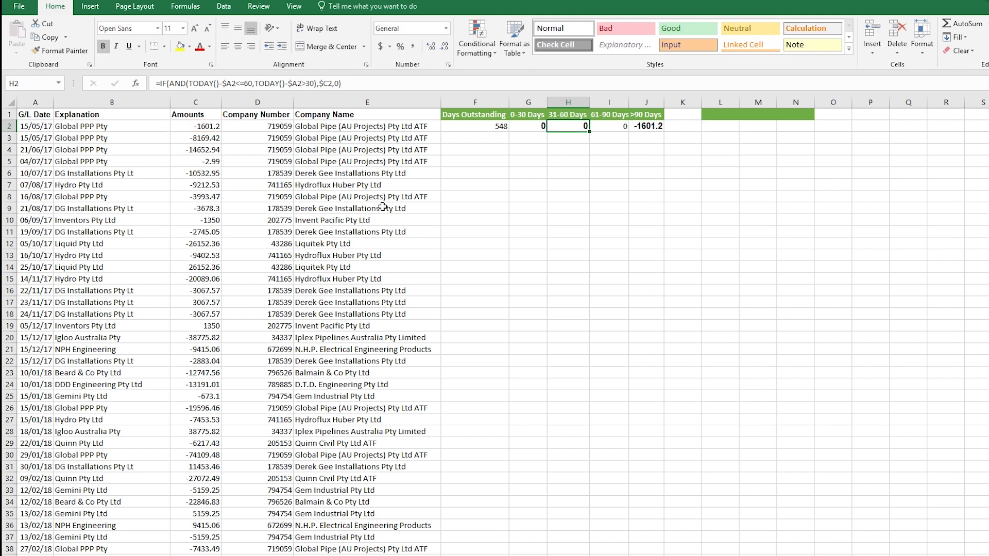
{"action": "key", "text": "F2"}
{"action": "key", "text": "Escape"}
{"action": "key", "text": "F2"}
{"action": "key", "text": "Escape"}
{"action": "key", "text": "F2"}
{"action": "key", "text": "Escape"}
Examine the 61-90 Days formula in cell I2 and the >90 Days formula in cell J2.
{"action": "key", "text": "Right"}
{"action": "key", "text": "F2"}
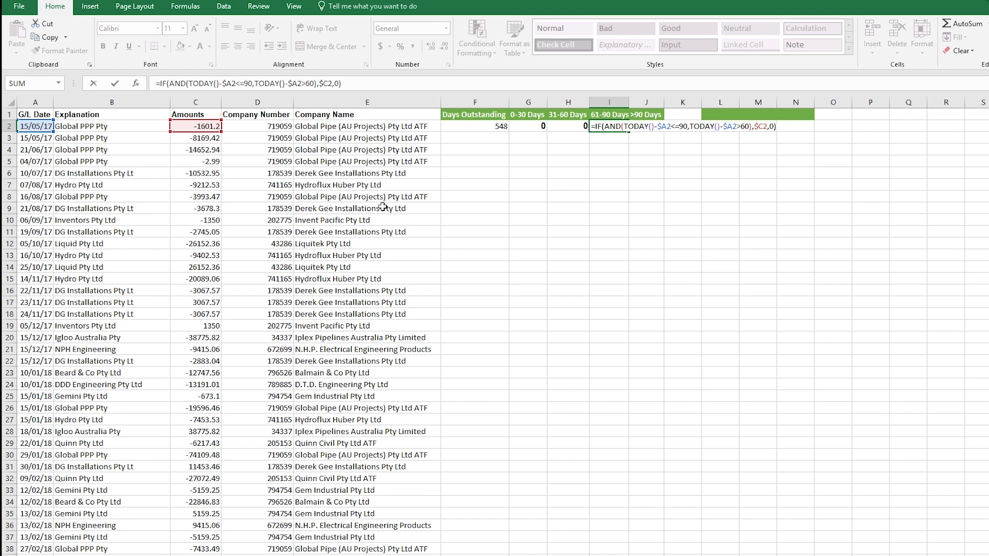
{"action": "key", "text": "Escape"}
{"action": "key", "text": "Right"}
{"action": "key", "text": "F2"}
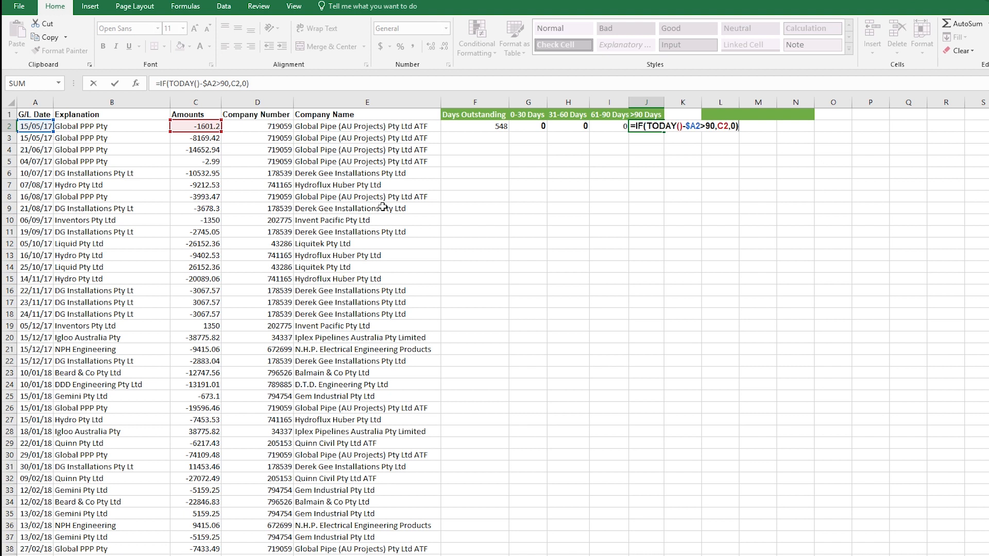
Copy the Days Outstanding and ageing bucket formulas in F2:J2 down all data rows through row 75.
{"action": "key", "text": "Escape"}
{"action": "key", "text": "Left"}
{"action": "key", "text": "Left"}
{"action": "key", "text": "Left"}
{"action": "key", "text": "Left"}
{"action": "key", "text": "ctrl+shift+Right"}
{"action": "key", "text": "ctrl+c"}
{"action": "key", "text": "Left"}
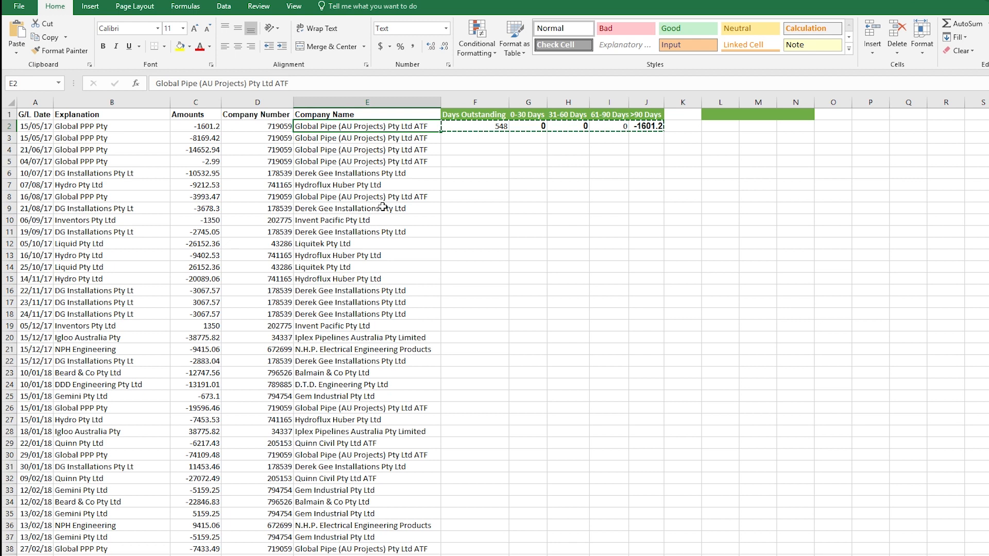
{"action": "key", "text": "ctrl+Down"}
{"action": "key", "text": "Right"}
{"action": "key", "text": "shift+Right"}
{"action": "key", "text": "shift+Right"}
{"action": "key", "text": "shift+Right"}
{"action": "key", "text": "shift+Right"}
{"action": "key", "text": "ctrl+shift+Up"}
{"action": "key", "text": "ctrl+v"}
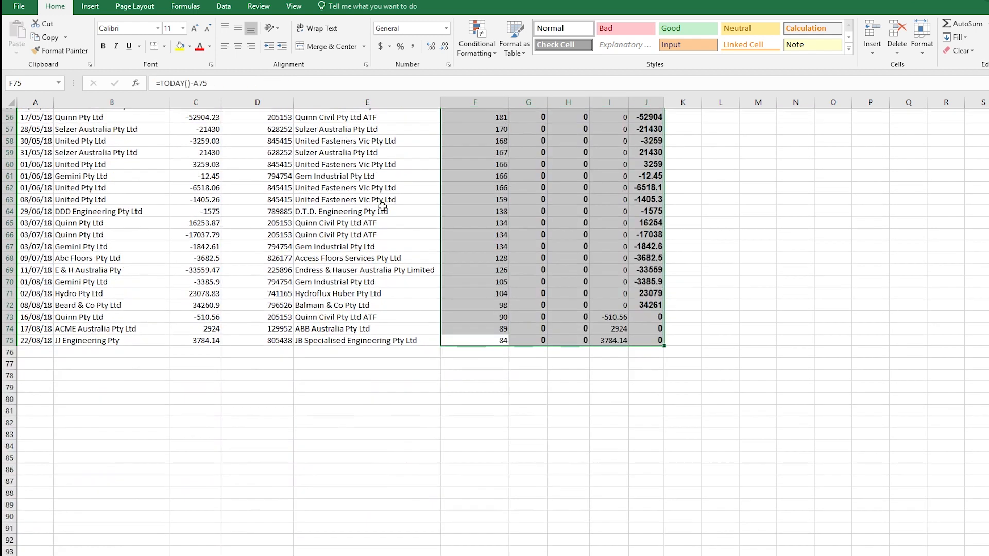
Insert a PivotTable on a new worksheet from the whole data table, A1:J75, including the ageing columns.
{"action": "key", "text": "ctrl+Up"}
{"action": "key", "text": "Left"}
{"action": "key", "text": "Left"}
{"action": "key", "text": "Left"}
{"action": "key", "text": "Left"}
{"action": "key", "text": "Left"}
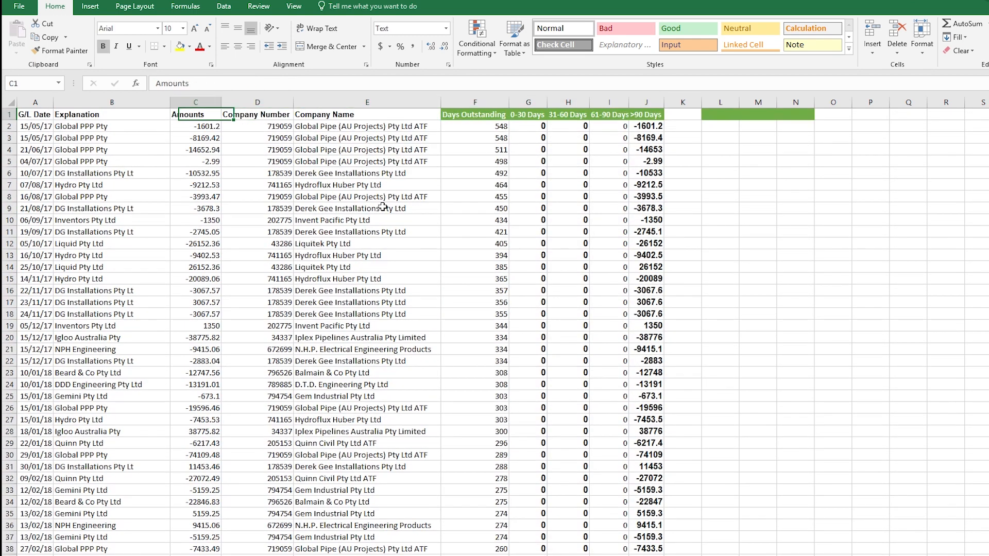
{"action": "key", "text": "ctrl+shift+Right"}
{"action": "key", "text": "ctrl+shift+Down"}
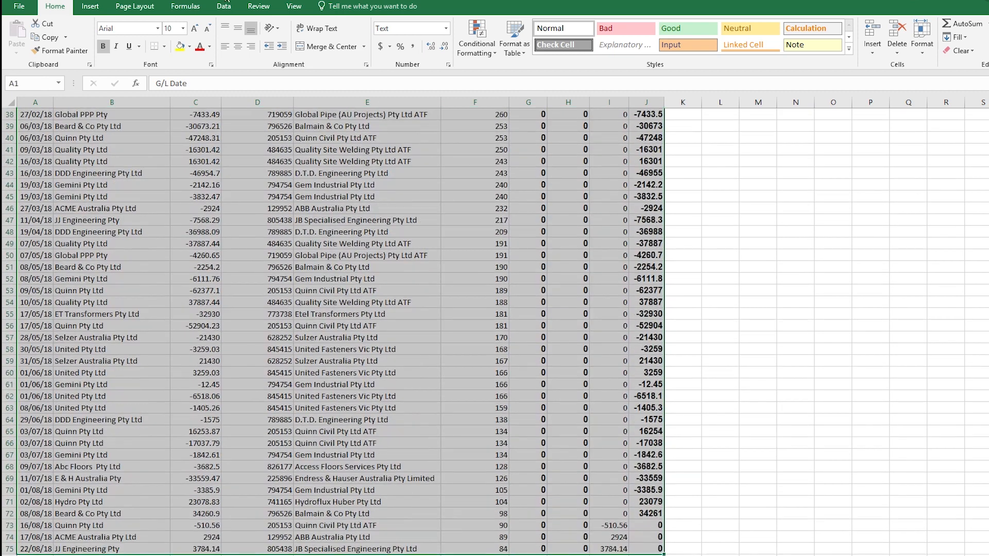
{"action": "left_click", "coordinate": [91, 7]}
{"action": "left_click", "coordinate": [22, 37]}
{"action": "left_click", "coordinate": [602, 370]}
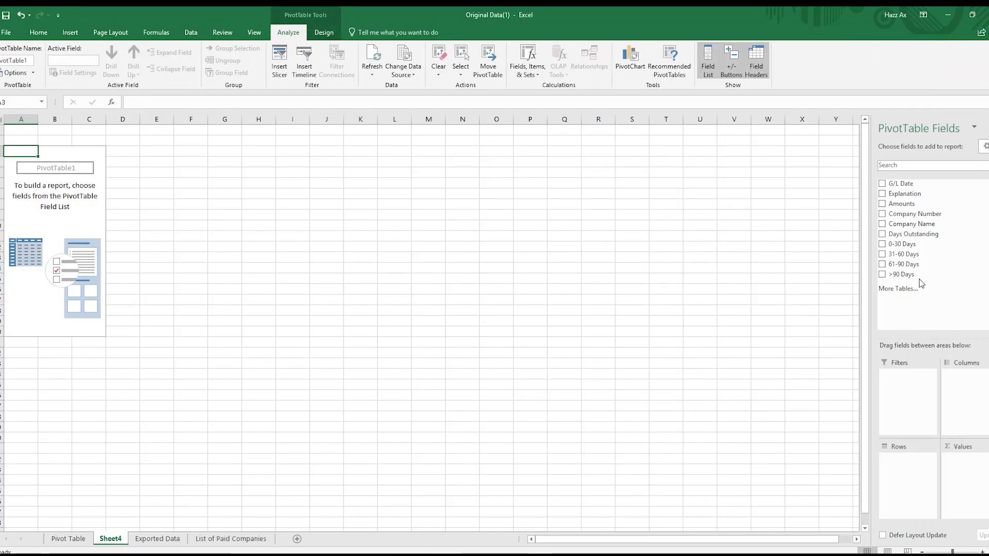
Summarise Amounts by Company Name in the PivotTable, ordered from the most negative amount upward.
{"action": "left_click", "coordinate": [915, 207]}
{"action": "left_click_drag", "start_coordinate": [927, 217], "coordinate": [907, 463]}
{"action": "left_click", "coordinate": [157, 216]}
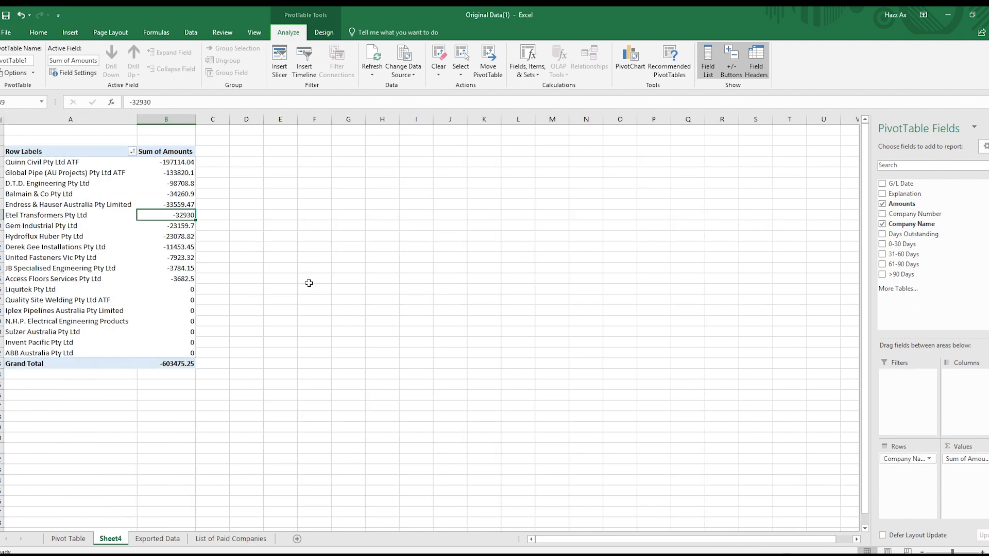
Format the companies' Sum of Amounts values in the PivotTable as Accounting currency.
{"action": "left_click_drag", "start_coordinate": [181, 159], "coordinate": [192, 353]}
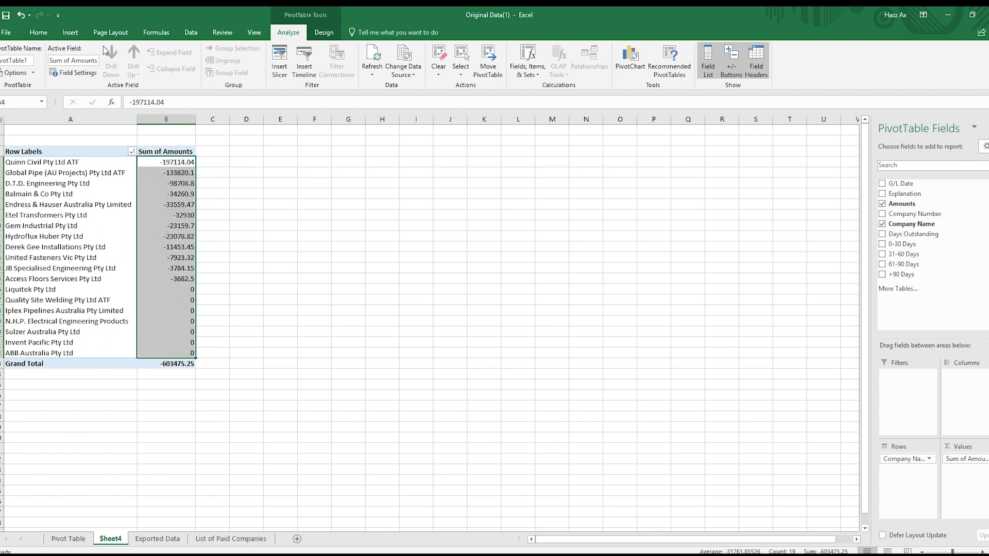
{"action": "left_click", "coordinate": [39, 32]}
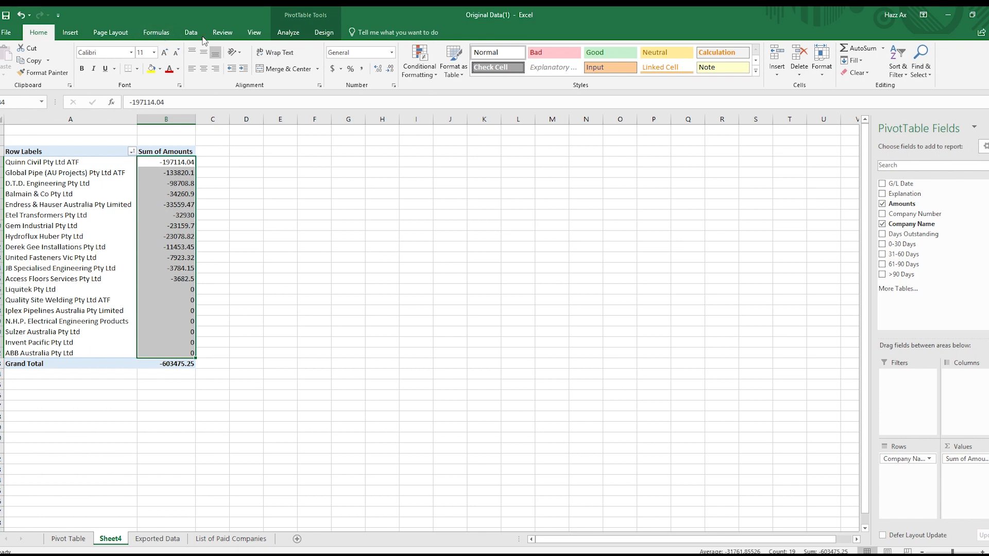
{"action": "left_click", "coordinate": [333, 68]}
Examine the zero-balance companies in the PivotTable, from Liquitek Pty Ltd to ABB Australia Pty Ltd.
{"action": "left_click", "coordinate": [165, 290]}
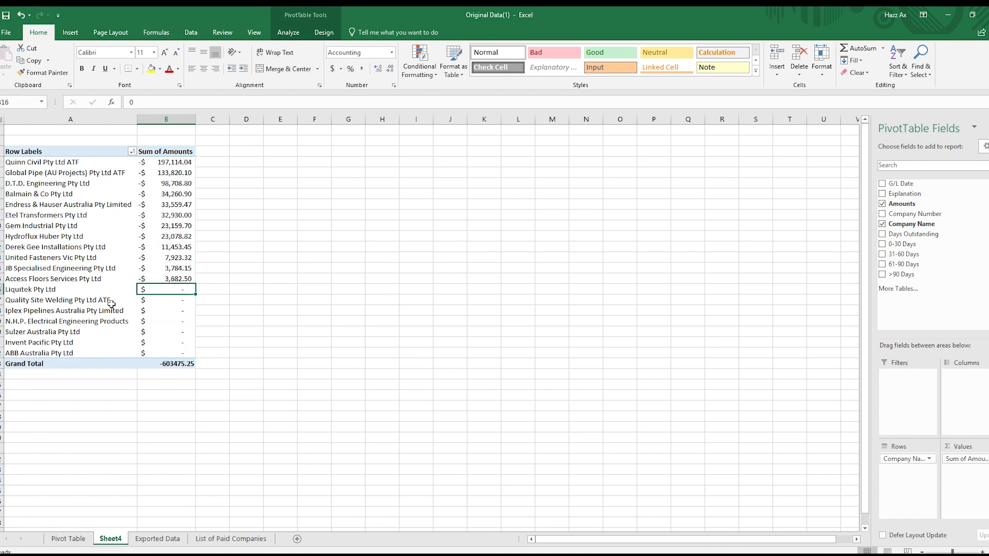
{"action": "key", "text": "shift+Down"}
{"action": "key", "text": "shift+Down"}
{"action": "key", "text": "shift+Down"}
{"action": "key", "text": "shift+Down"}
{"action": "key", "text": "shift+Down"}
{"action": "key", "text": "shift+Down"}
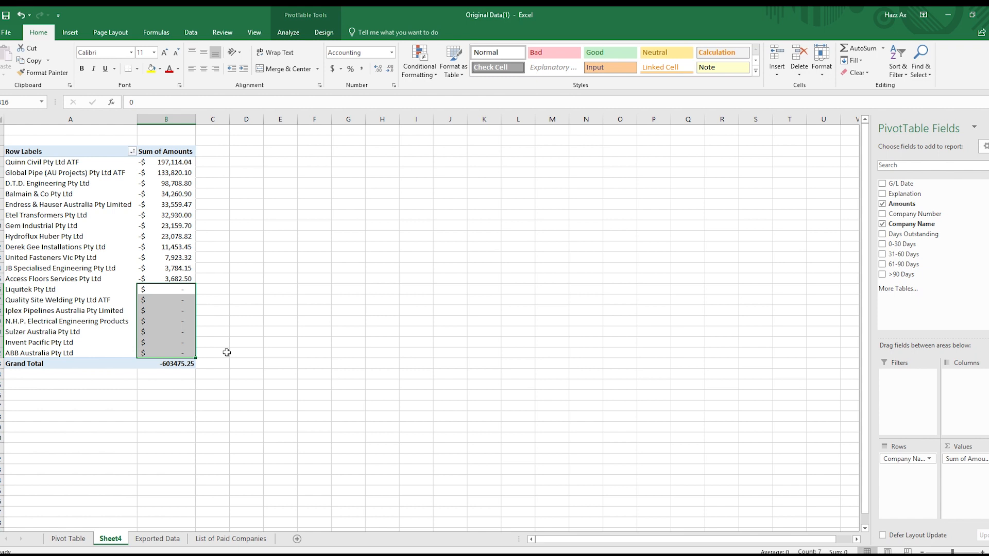
{"action": "key", "text": "Right"}
{"action": "key", "text": "Left"}
{"action": "key", "text": "Down"}
{"action": "key", "text": "Up"}
{"action": "key", "text": "shift+Down"}
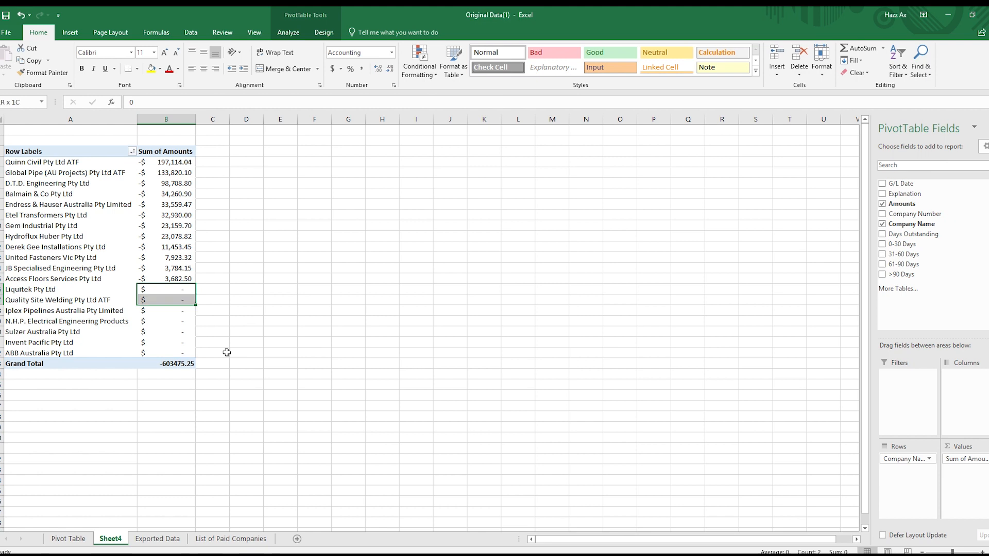
{"action": "key", "text": "shift+Down"}
{"action": "key", "text": "shift+Down"}
{"action": "key", "text": "shift+Down"}
{"action": "key", "text": "shift+Down"}
{"action": "key", "text": "shift+Down"}
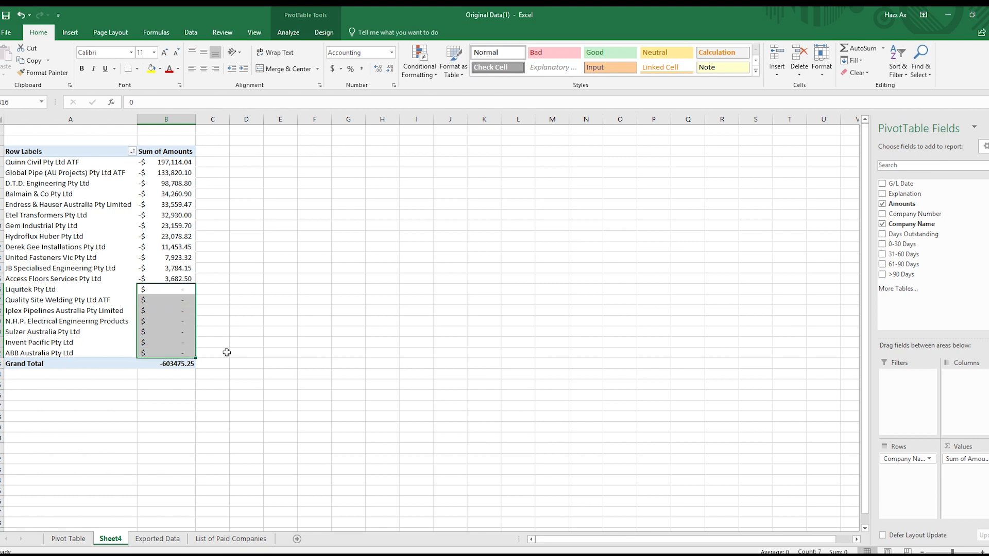
{"action": "key", "text": "ctrl+Page_Down"}
{"action": "key", "text": "ctrl+Page_Up"}
Replace Company Name with Company Number in the PivotTable rows, ordered from the most negative amount upward.
{"action": "left_click_drag", "start_coordinate": [906, 459], "coordinate": [824, 441]}
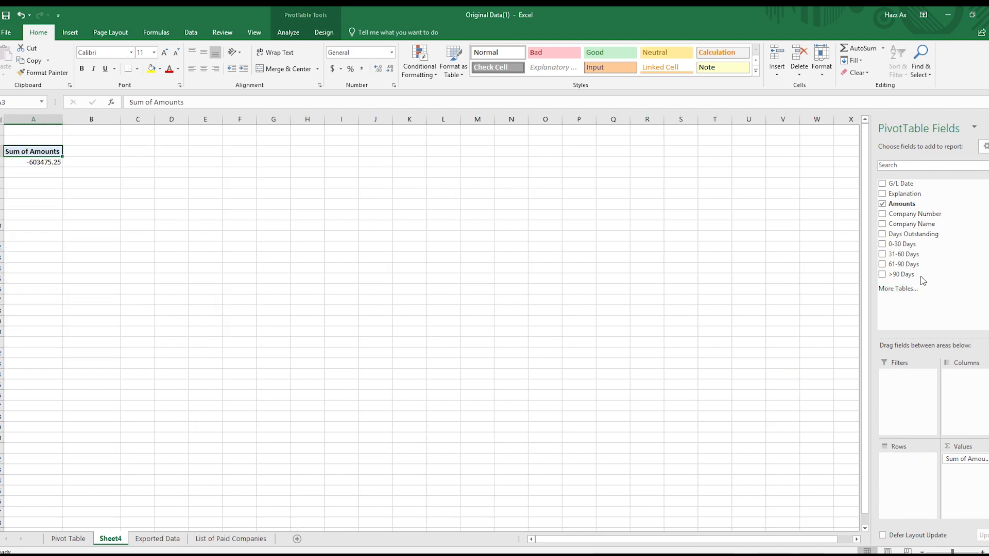
{"action": "left_click_drag", "start_coordinate": [913, 216], "coordinate": [909, 460]}
{"action": "left_click", "coordinate": [89, 205]}
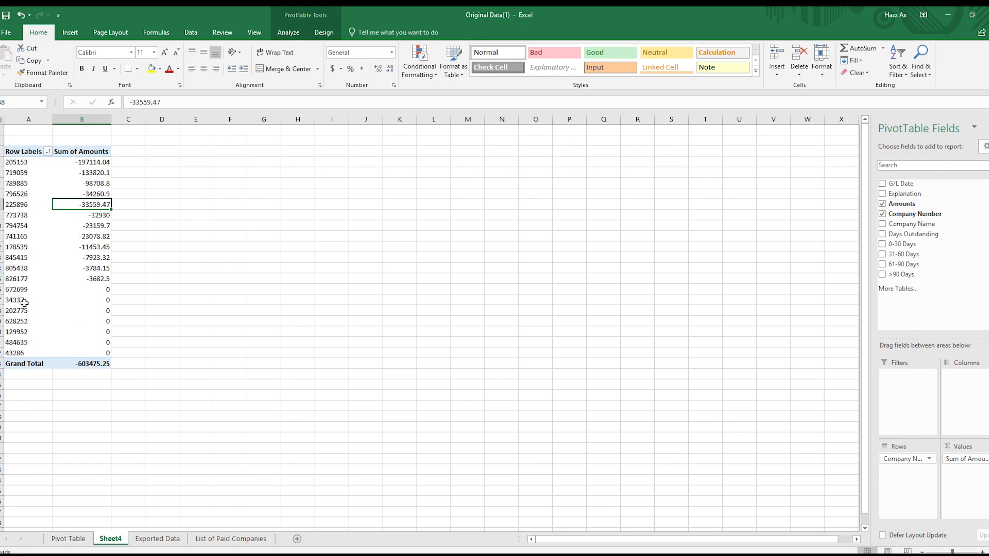
Copy the company numbers with zero balances into the List of Paid Companies sheet, starting at A2.
{"action": "left_click_drag", "start_coordinate": [22, 291], "coordinate": [83, 353]}
{"action": "left_click", "coordinate": [29, 349]}
{"action": "left_click", "coordinate": [29, 283]}
{"action": "left_click_drag", "start_coordinate": [22, 290], "coordinate": [15, 352]}
{"action": "left_click", "coordinate": [27, 308]}
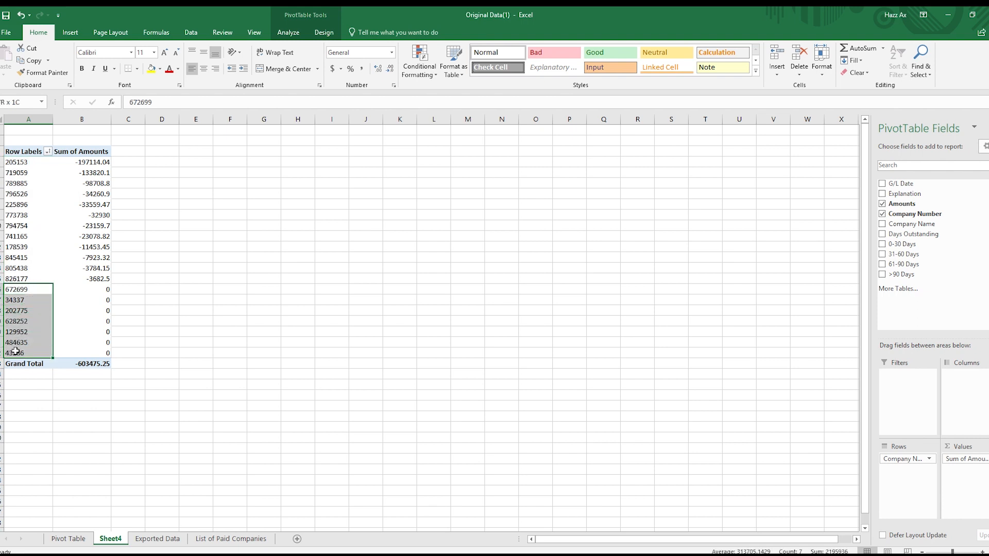
{"action": "key", "text": "ctrl+c"}
{"action": "left_click", "coordinate": [195, 538]}
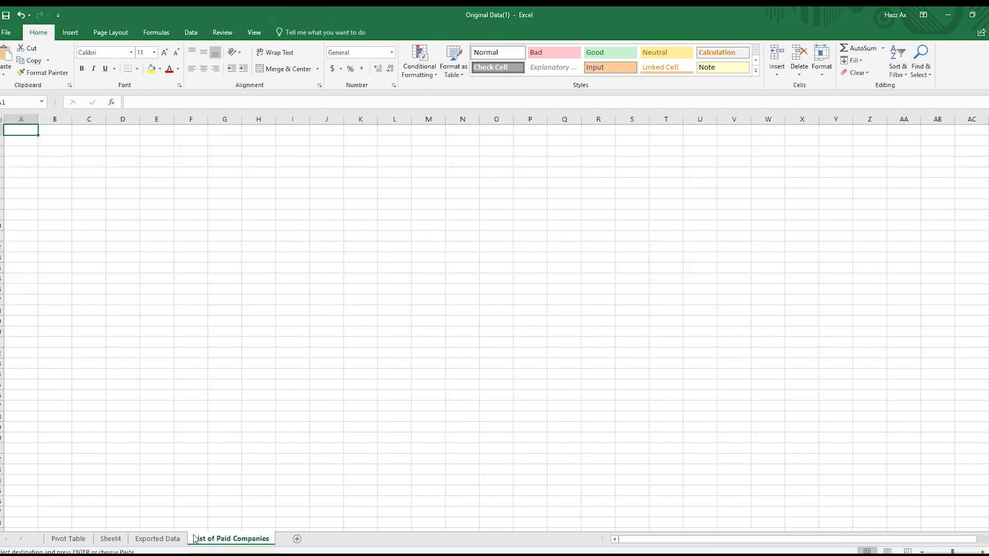
{"action": "key", "text": "Down"}
{"action": "key", "text": "ctrl+v"}
Enter the heading "List of paid companies" in A1 and fit column A to its contents.
{"action": "key", "text": "Up"}
{"action": "type", "text": "List"}
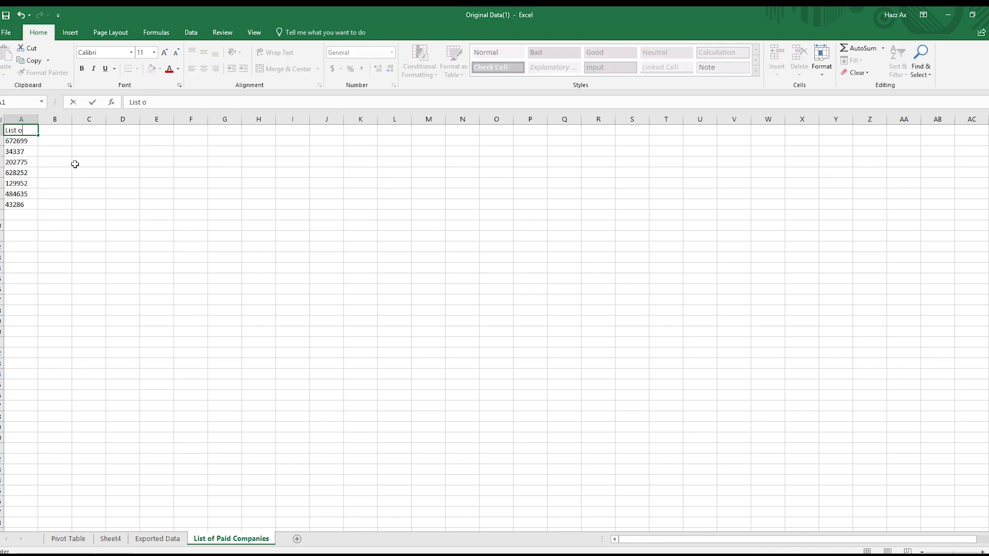
{"action": "type", "text": " of paid compani"}
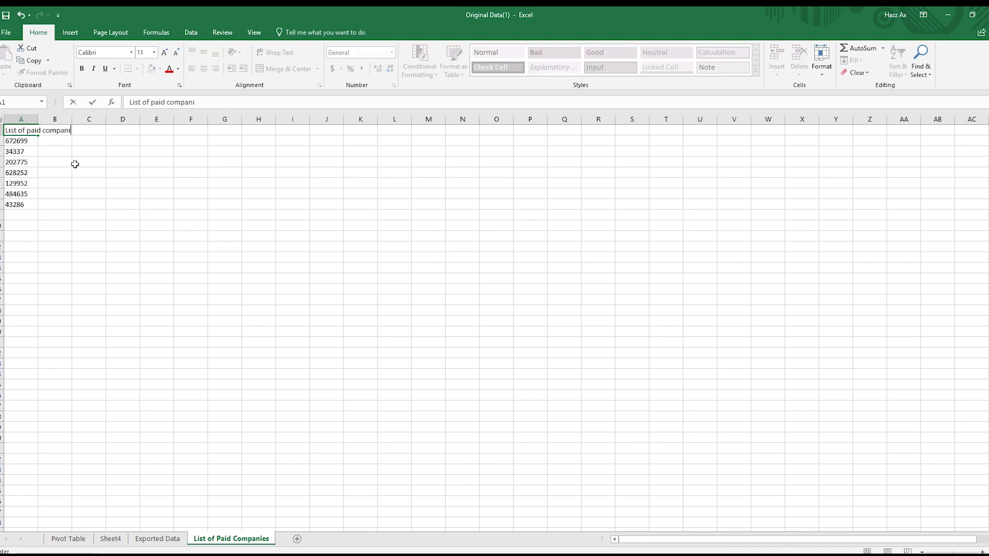
{"action": "type", "text": "es"}
{"action": "key", "text": "Return"}
{"action": "double_click", "coordinate": [37, 119]}
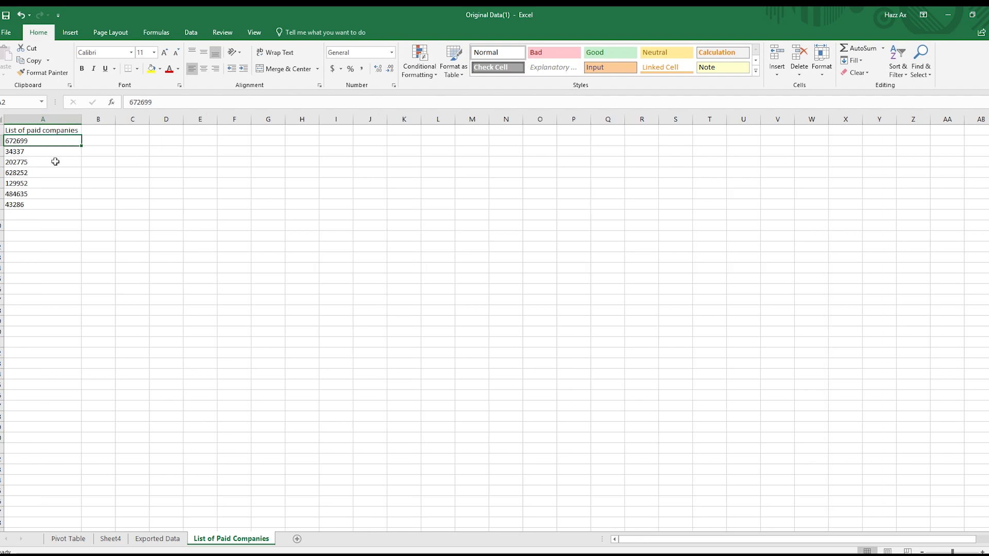
Add the heading "Paid companies" in K1 of the Exported Data sheet.
{"action": "left_click", "coordinate": [157, 539]}
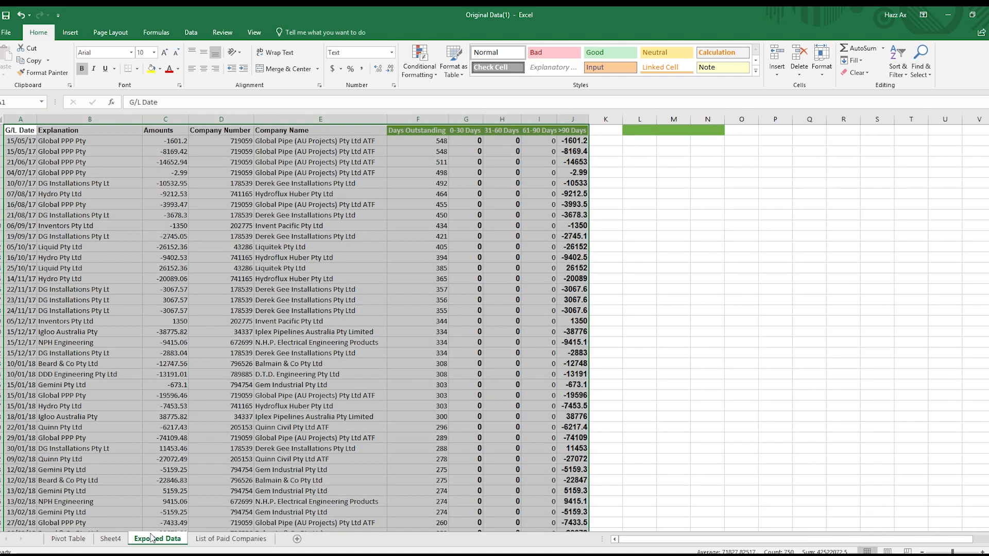
{"action": "left_click", "coordinate": [610, 129]}
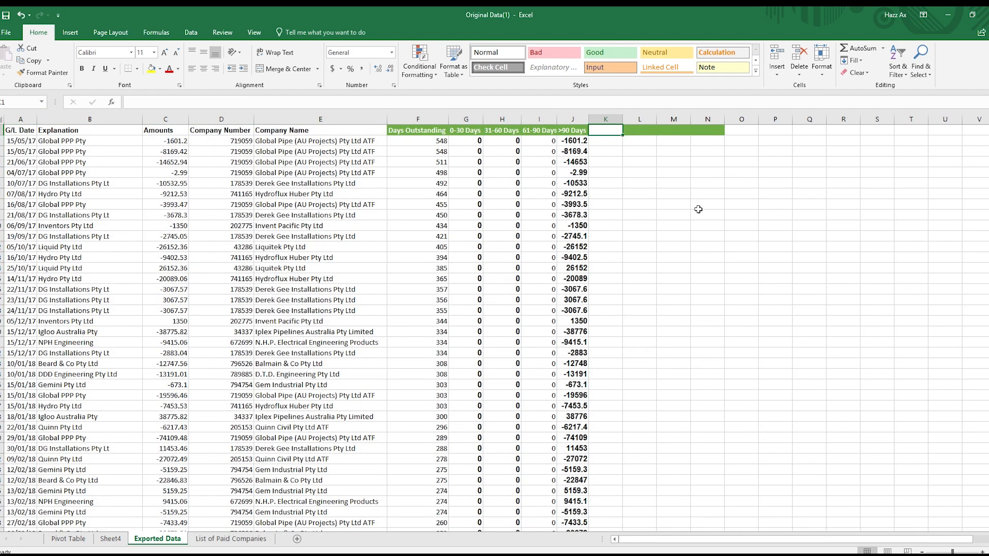
{"action": "type", "text": "Paid companies"}
{"action": "key", "text": "Return"}
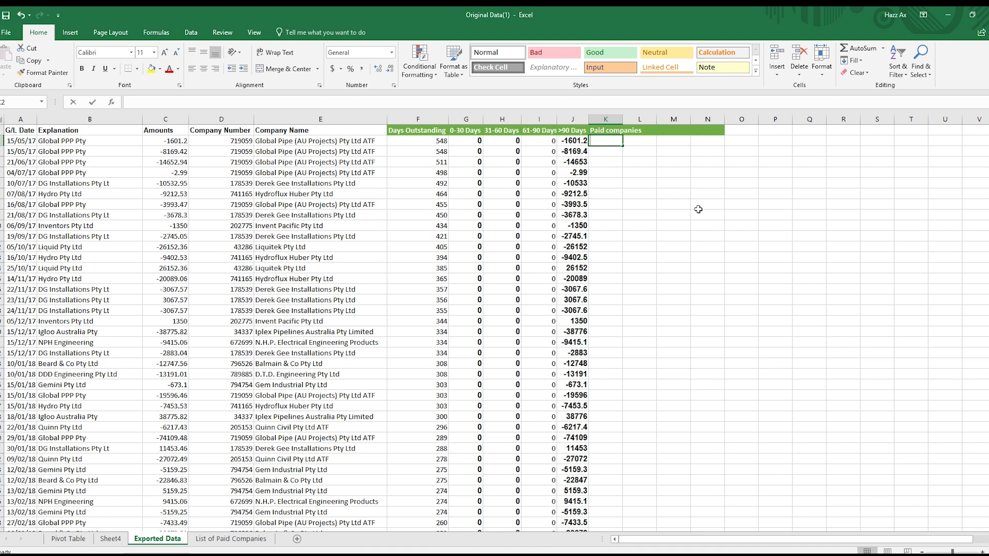
Enter a VLOOKUP in K2 that finds D2 in 'List of Paid Companies'!$A$2:$A$8, returning column 1 on an exact match.
{"action": "type", "text": "=vlookup("}
{"action": "key", "text": "Left"}
{"action": "key", "text": "Left"}
{"action": "key", "text": "Left"}
{"action": "key", "text": "Left"}
{"action": "key", "text": "Left"}
{"action": "key", "text": "Left"}
{"action": "key", "text": "Left"}
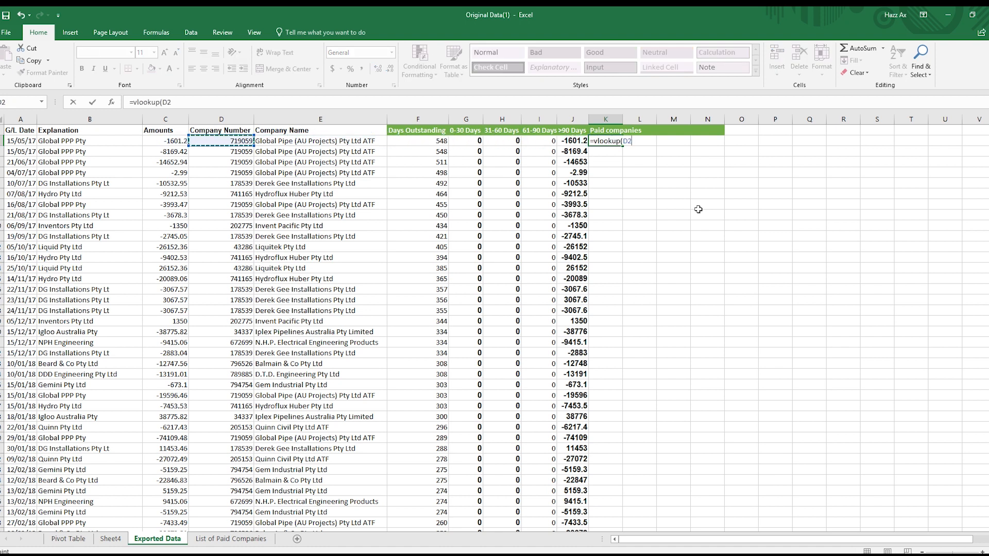
{"action": "type", "text": ","}
{"action": "key", "text": "ctrl+Page_Down"}
{"action": "key", "text": "Down"}
{"action": "key", "text": "ctrl+shift+Down"}
{"action": "key", "text": "F4"}
{"action": "type", "text": ","}
{"action": "key", "text": "ctrl+Page_Up"}
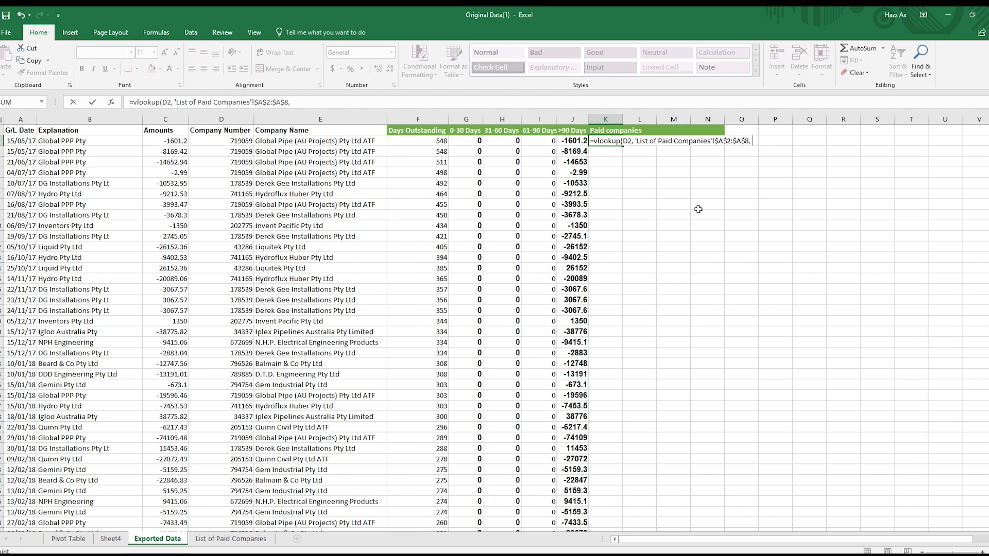
{"action": "type", "text": "1, FALM"}
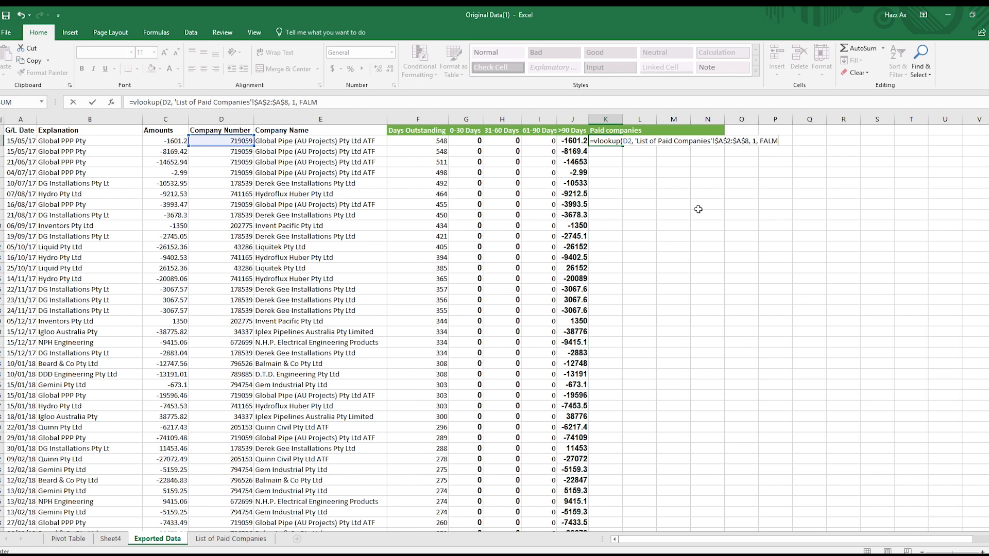
{"action": "key", "text": "Return"}
Copy the VLOOKUP formula in K2 down the Paid companies column through row 75.
{"action": "key", "text": "Up"}
{"action": "key", "text": "ctrl+c"}
{"action": "key", "text": "ctrl+Left"}
{"action": "key", "text": "ctrl+Down"}
{"action": "key", "text": "ctrl+Up"}
{"action": "key", "text": "Right"}
{"action": "key", "text": "Right"}
{"action": "key", "text": "Right"}
{"action": "key", "text": "Right"}
{"action": "key", "text": "Right"}
{"action": "key", "text": "Right"}
{"action": "key", "text": "Down"}
{"action": "key", "text": "Right"}
{"action": "key", "text": "Right"}
{"action": "key", "text": "Right"}
{"action": "key", "text": "ctrl+Down"}
{"action": "key", "text": "Right"}
{"action": "key", "text": "ctrl+shift+Up"}
{"action": "key", "text": "ctrl+v"}
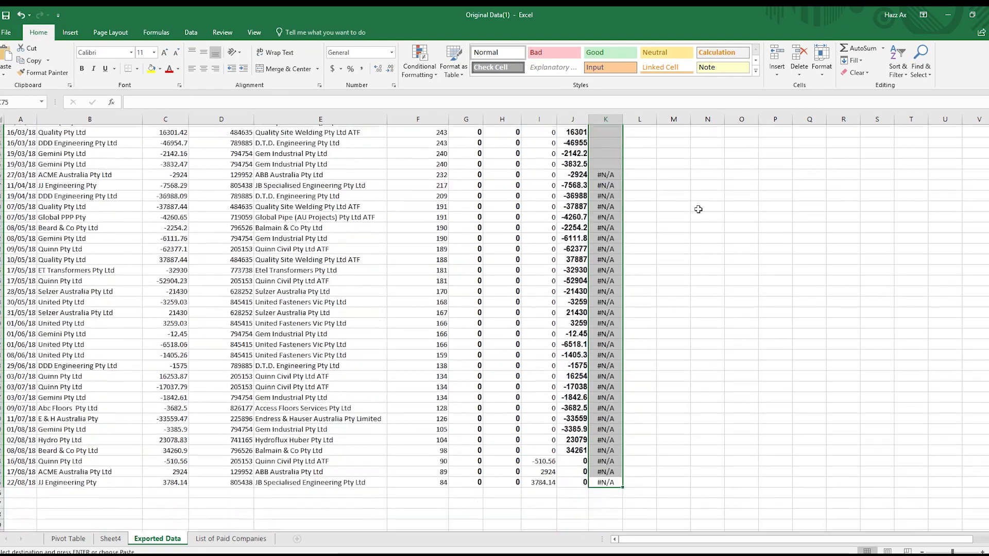
Add filters to the header row and filter the Paid companies column to exclude #N/A.
{"action": "key", "text": "ctrl+Up"}
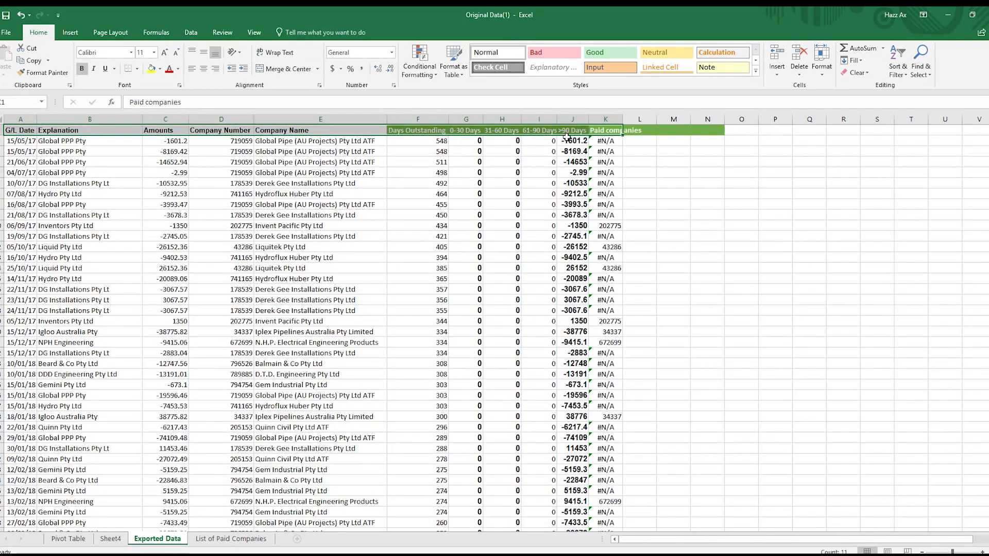
{"action": "left_click", "coordinate": [191, 32]}
{"action": "left_click", "coordinate": [332, 57]}
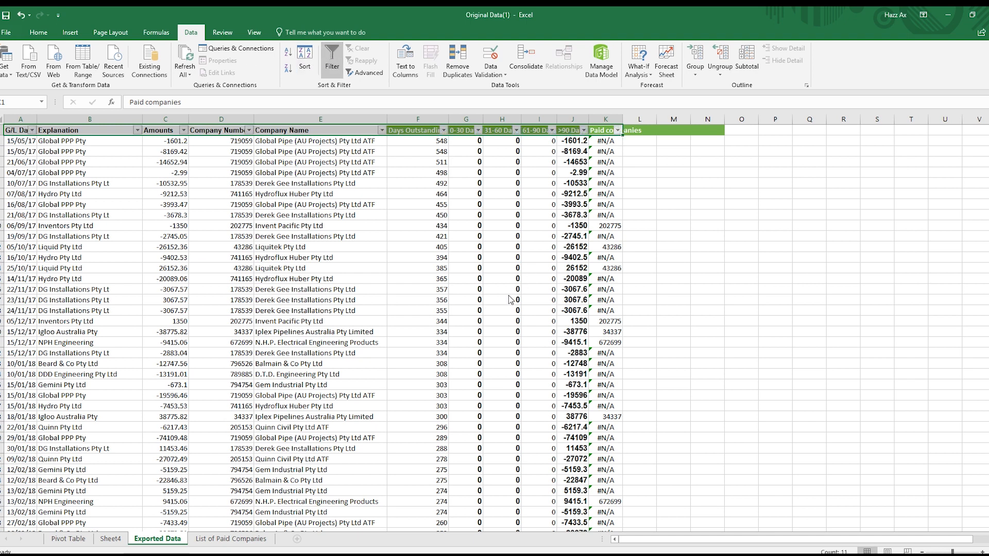
{"action": "key", "text": "Down"}
Delete all the filtered rows belonging to paid companies from the Exported Data sheet.
{"action": "key", "text": "Left"}
{"action": "key", "text": "Left"}
{"action": "key", "text": "Left"}
{"action": "key", "text": "Left"}
{"action": "key", "text": "Left"}
{"action": "key", "text": "Left"}
{"action": "key", "text": "Left"}
{"action": "key", "text": "Left"}
{"action": "key", "text": "Right"}
{"action": "key", "text": "Left"}
{"action": "key", "text": "ctrl+shift+Down"}
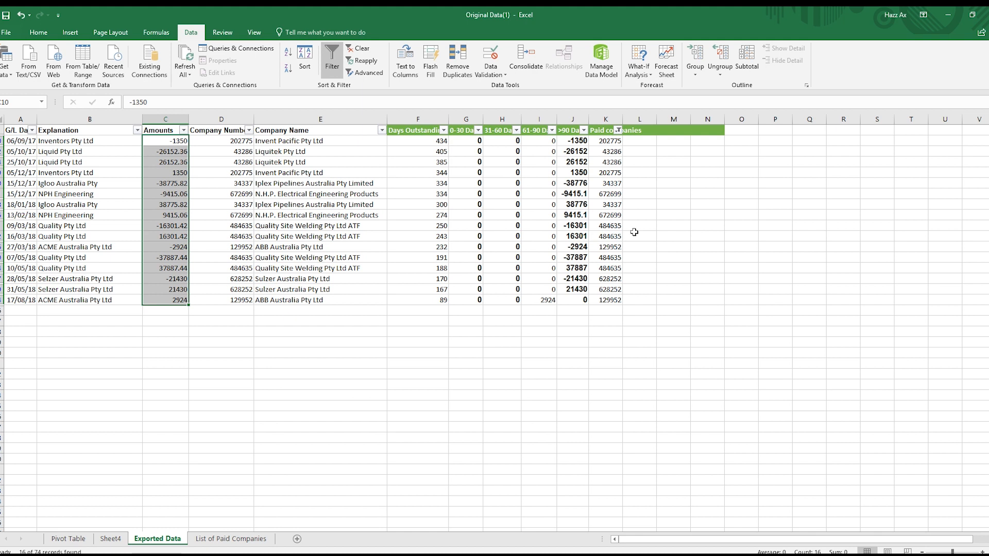
{"action": "key", "text": "shift+space"}
{"action": "key", "text": "ctrl+minus"}
Clear the filter on the Paid companies column to show the remaining transactions.
{"action": "key", "text": "Up"}
{"action": "key", "text": "Right"}
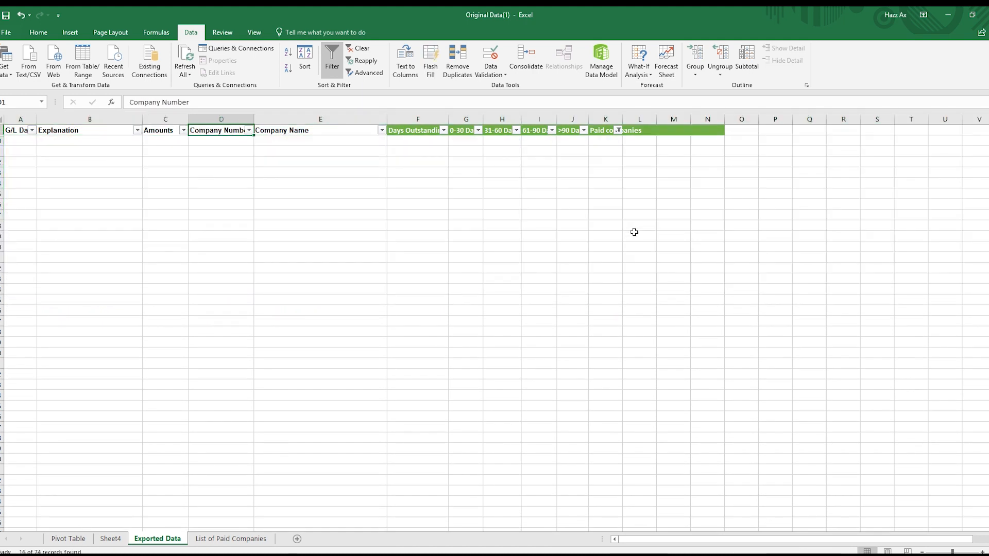
{"action": "key", "text": "ctrl+Right"}
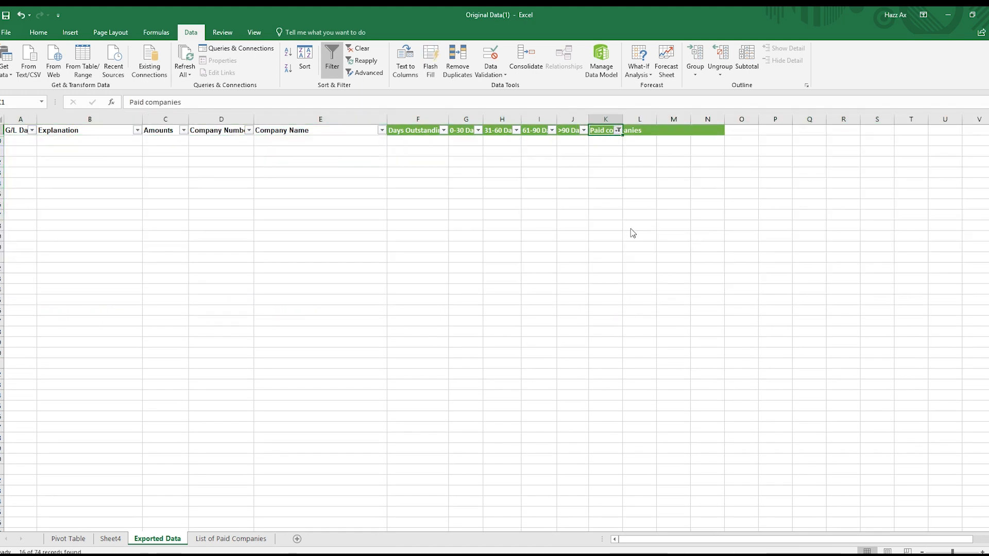
{"action": "key", "text": "c"}
{"action": "key", "text": "Left"}
{"action": "key", "text": "Down"}
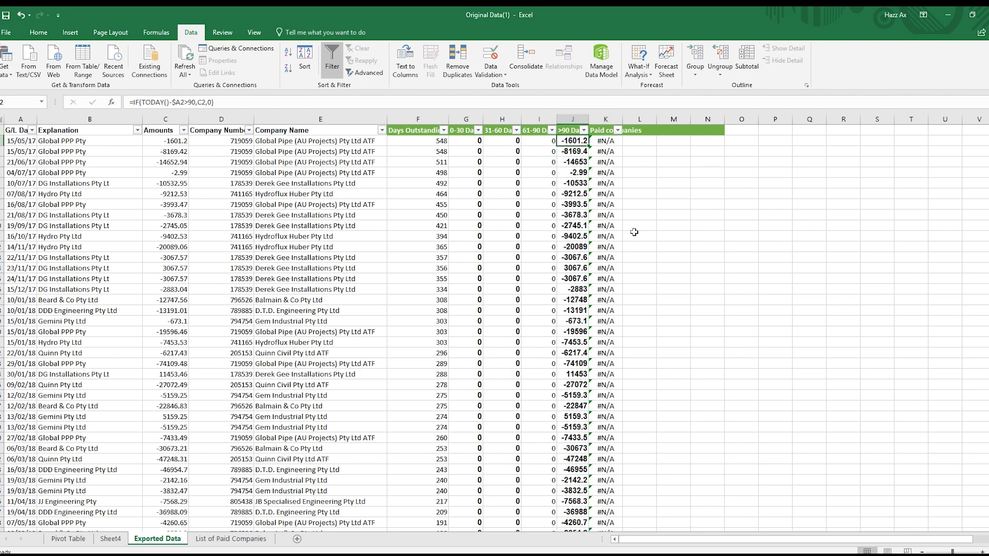
Return to Sheet4 and remove Company Number from the PivotTable rows.
{"action": "key", "text": "ctrl+Page_Up"}
{"action": "key", "text": "ctrl+Page_Up"}
{"action": "key", "text": "ctrl+Page_Down"}
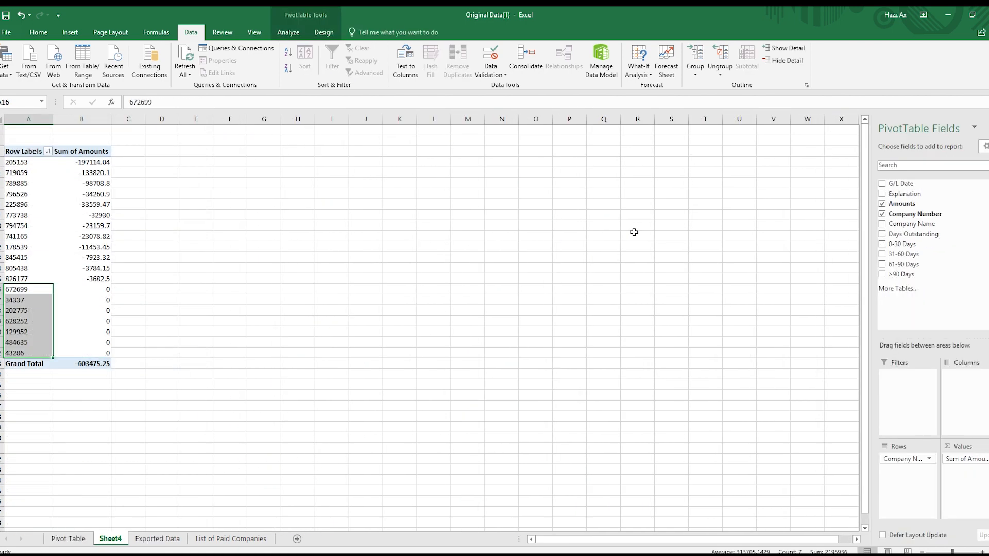
{"action": "left_click", "coordinate": [89, 227]}
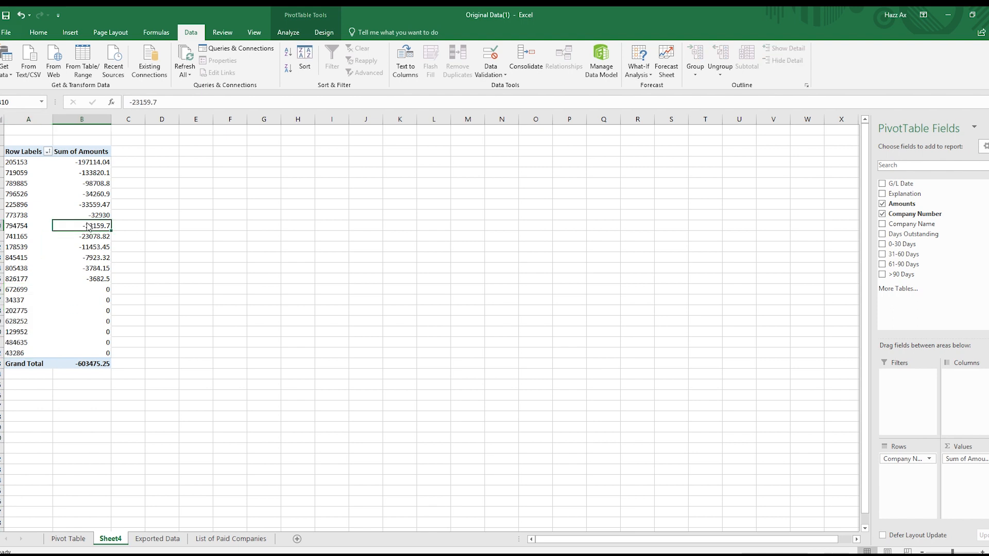
{"action": "left_click_drag", "start_coordinate": [906, 459], "coordinate": [795, 387]}
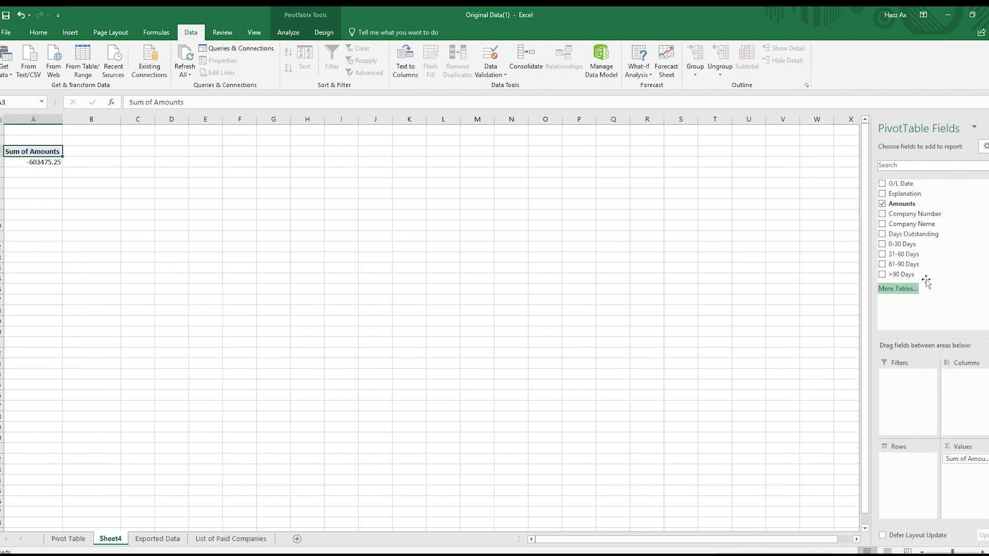
Add Company Name to the PivotTable rows and sum 0-30 Days, 31-60 Days, 61-90 Days and >90 Days as values.
{"action": "left_click_drag", "start_coordinate": [921, 225], "coordinate": [911, 460]}
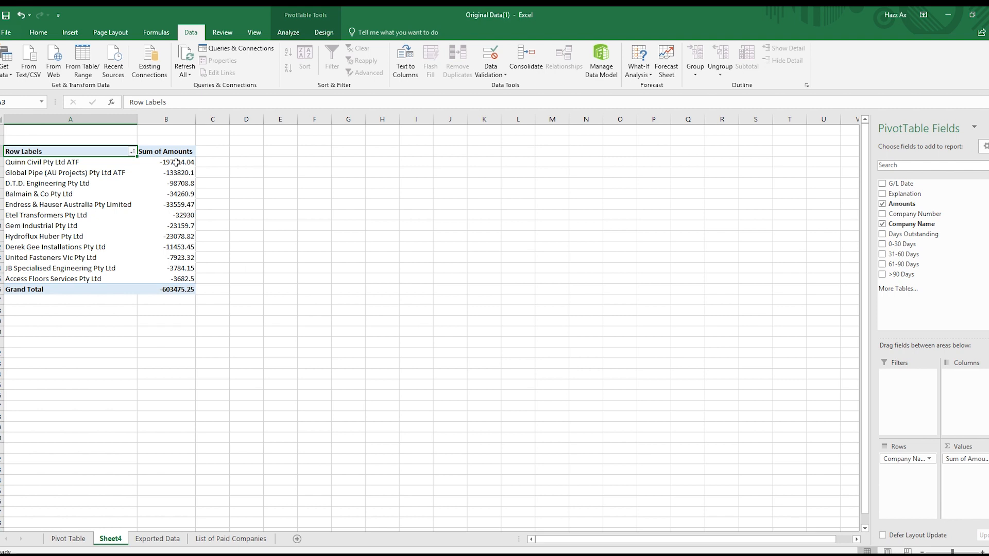
{"action": "left_click_drag", "start_coordinate": [898, 246], "coordinate": [971, 471]}
{"action": "left_click", "coordinate": [898, 254]}
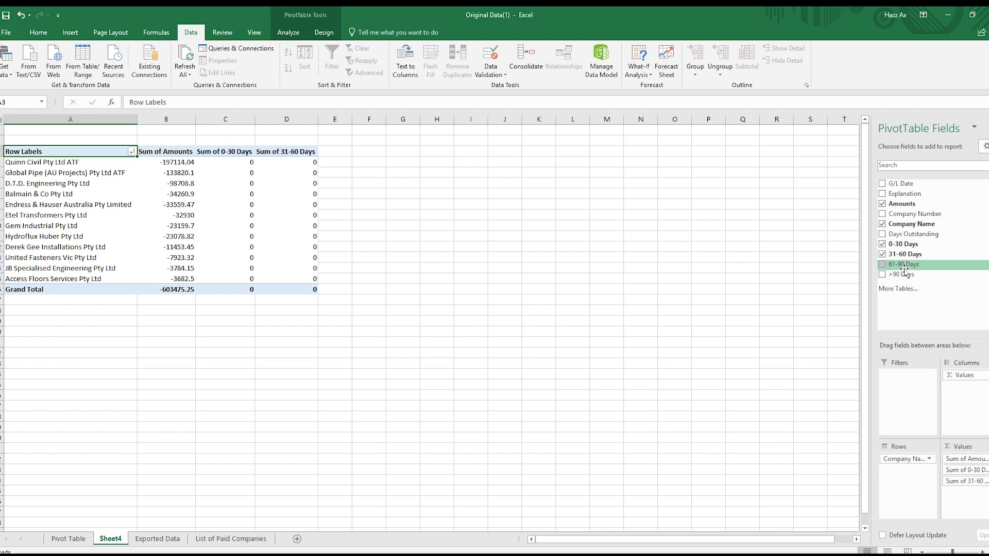
{"action": "left_click", "coordinate": [898, 264]}
{"action": "left_click_drag", "start_coordinate": [899, 274], "coordinate": [967, 497]}
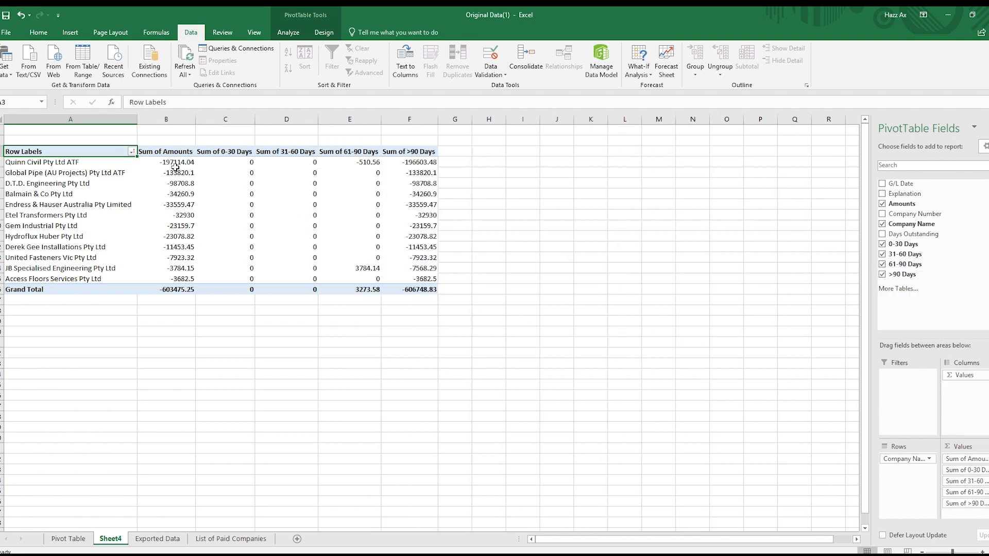
Format all the PivotTable amounts, including the Grand Total row, in the Accounting number format with dollar signs.
{"action": "left_click", "coordinate": [175, 185]}
{"action": "left_click_drag", "start_coordinate": [186, 162], "coordinate": [407, 280]}
{"action": "left_click_drag", "start_coordinate": [167, 162], "coordinate": [412, 289]}
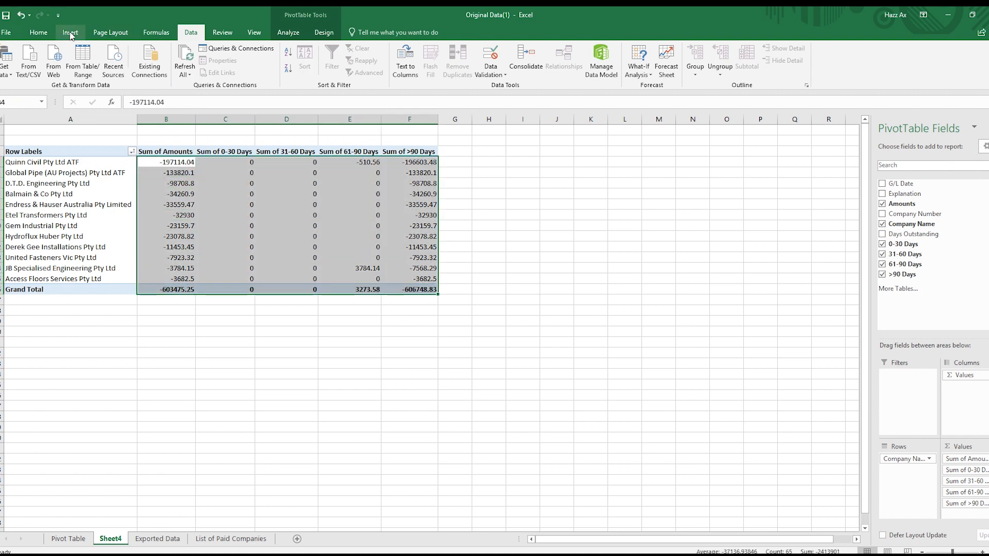
{"action": "left_click", "coordinate": [38, 32]}
{"action": "left_click", "coordinate": [334, 69]}
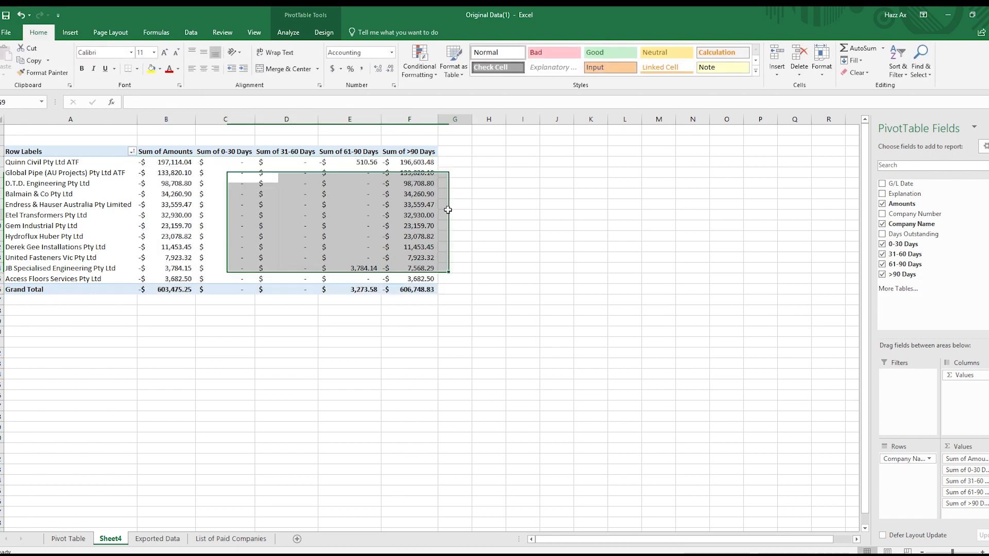
{"action": "left_click", "coordinate": [446, 213]}
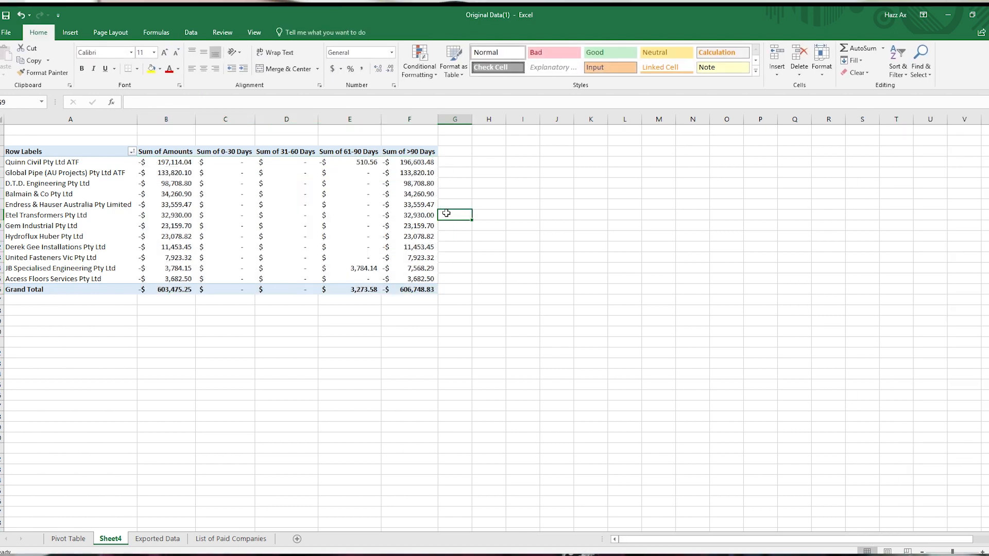